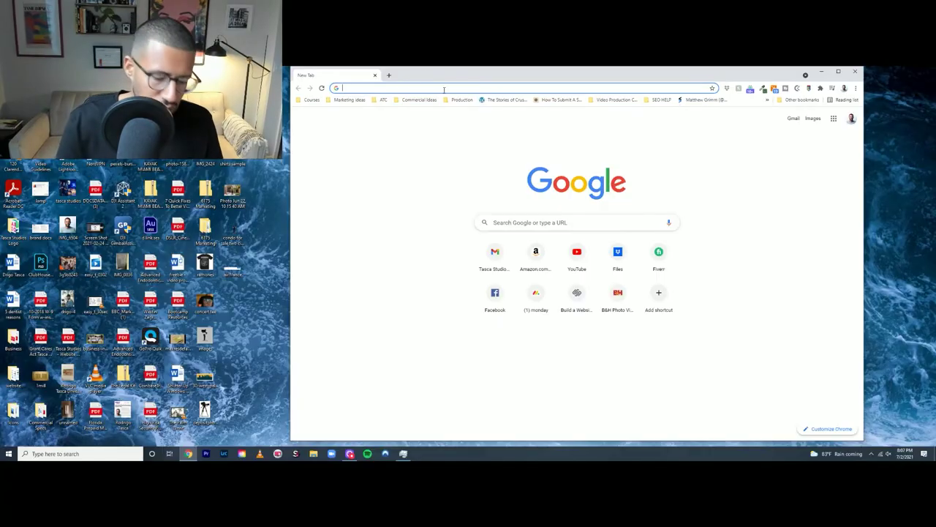
# Step: Load youtube.com, maximize the browser, and open YouTube Studio for Fresh Family Dental from the avatar menu
pyautogui.write('you')
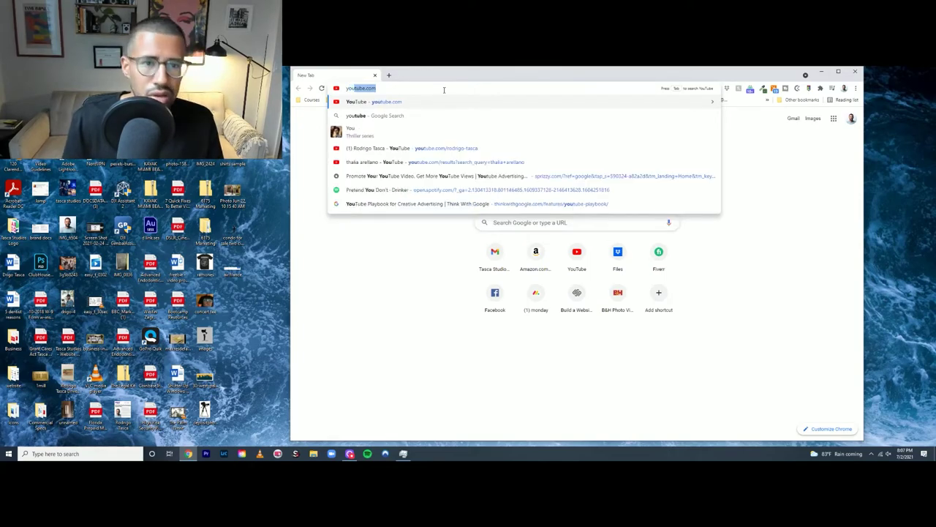
pyautogui.press('Return')
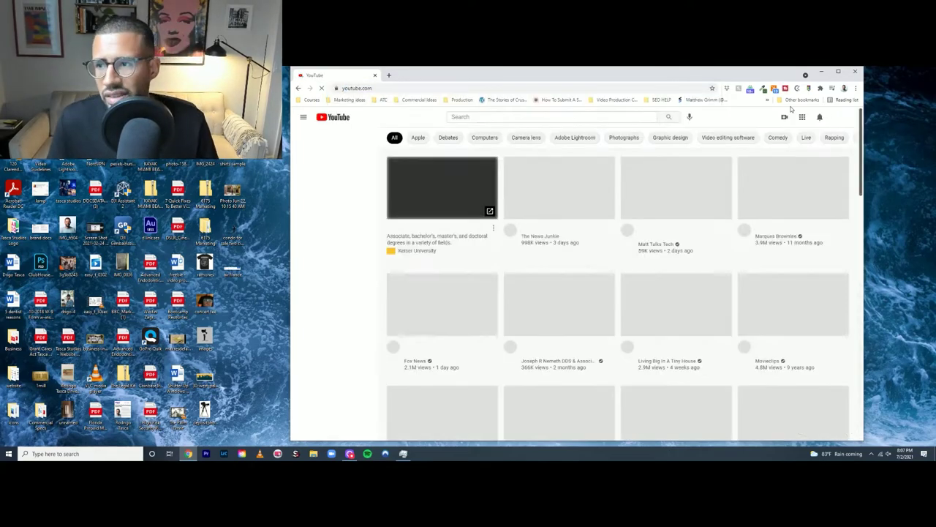
pyautogui.click(838, 72)
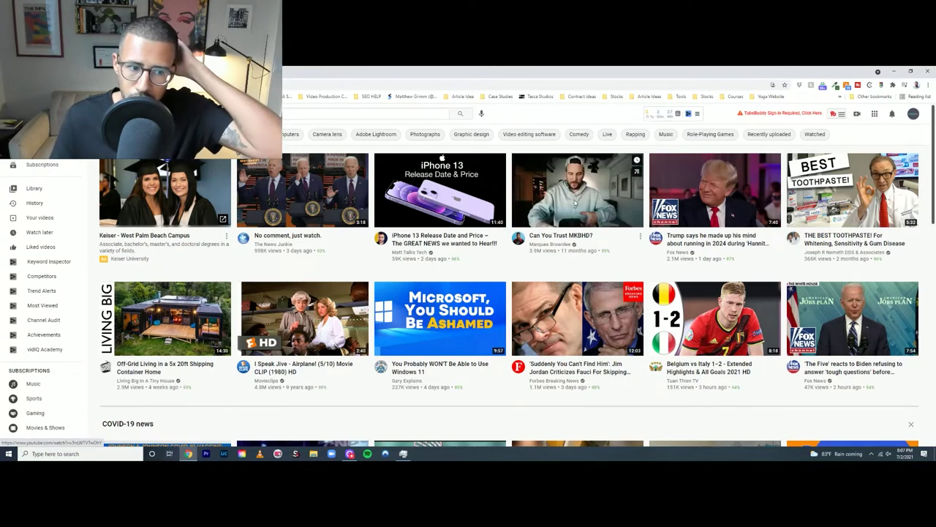
pyautogui.click(913, 115)
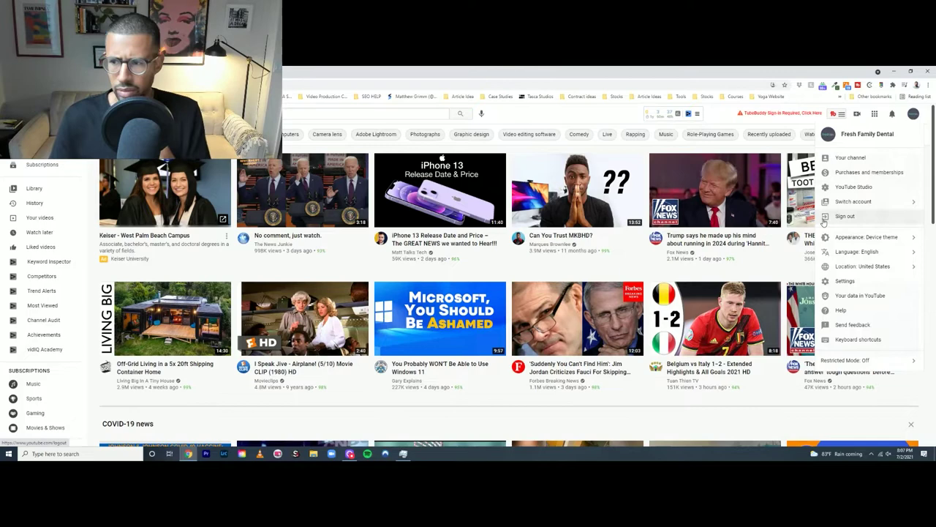
pyautogui.click(852, 188)
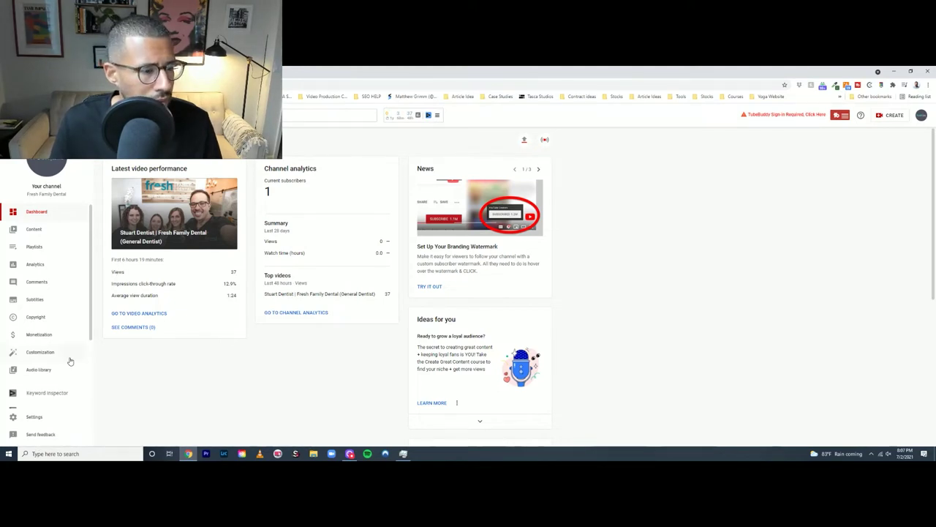
# Step: Review Fresh Family Dental's permissions and brand account users, close Settings, and open the avatar menu
pyautogui.scroll(-1, 42, 351)
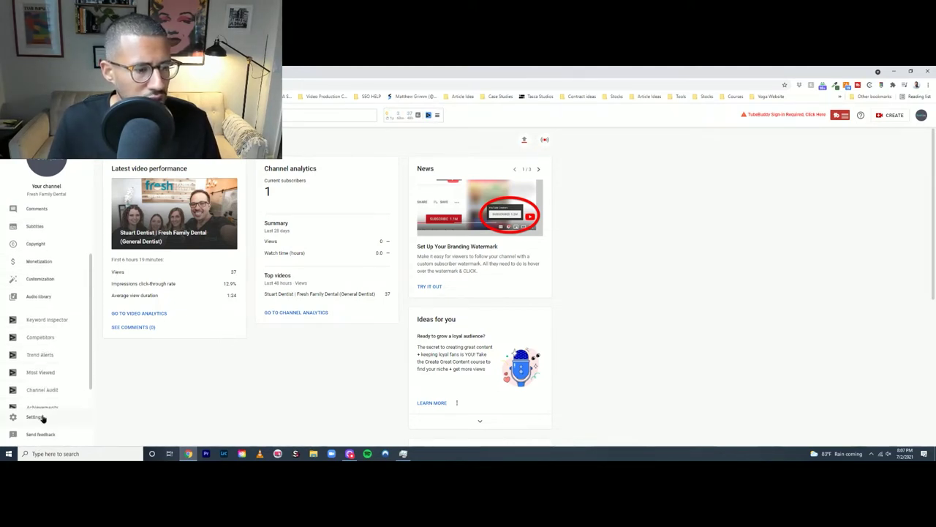
pyautogui.click(42, 417)
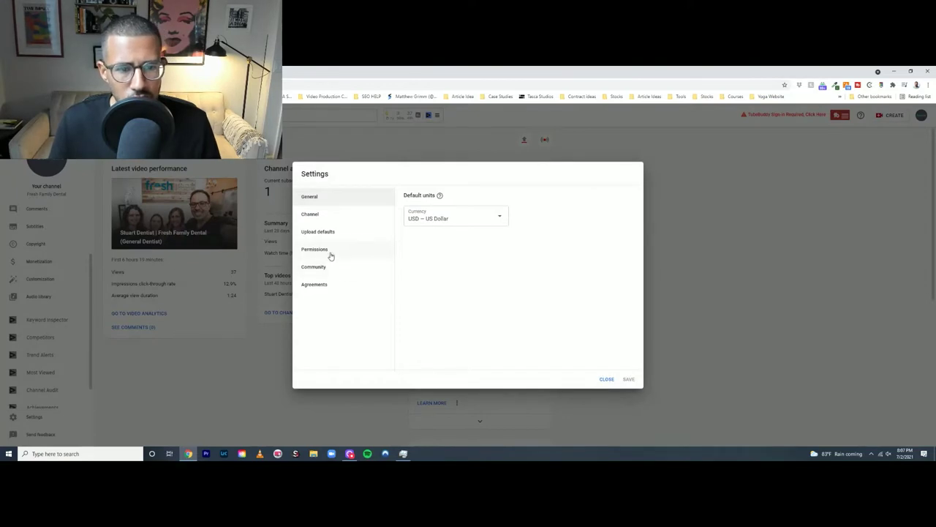
pyautogui.click(331, 252)
pyautogui.click(434, 228)
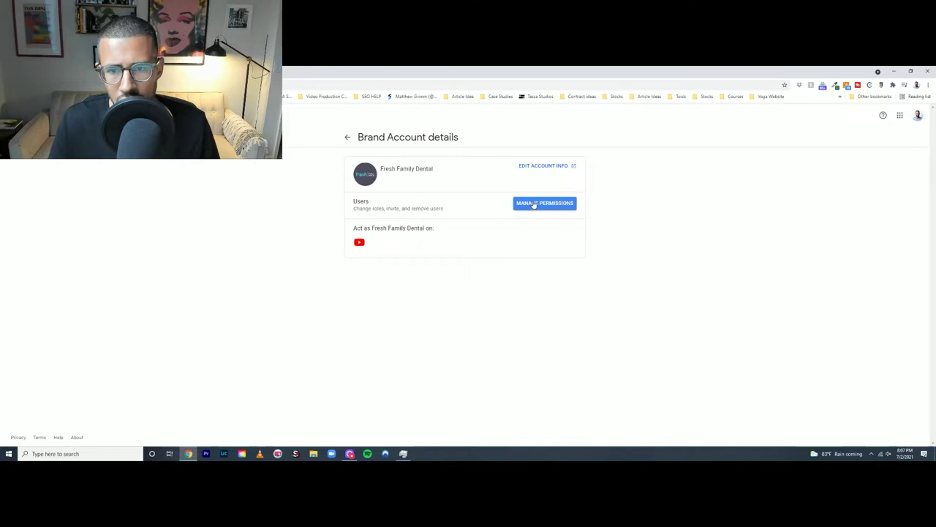
pyautogui.click(533, 206)
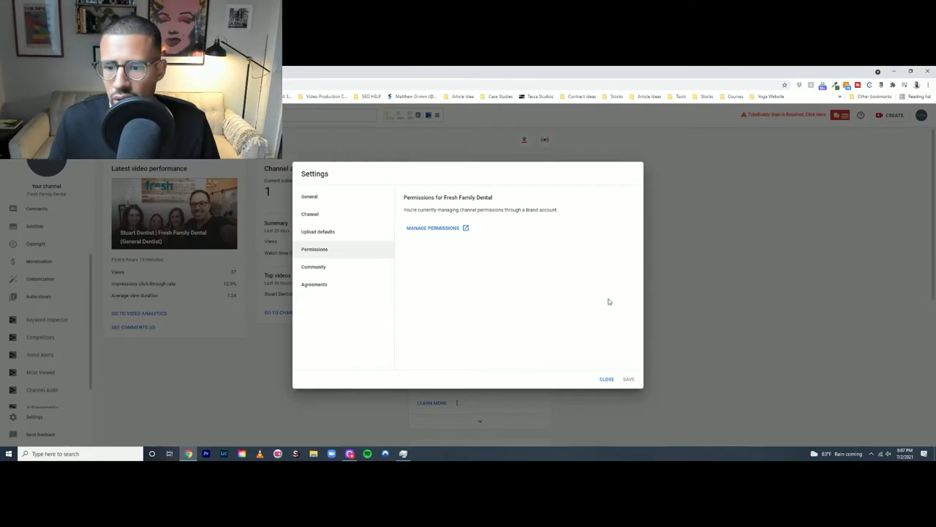
pyautogui.click(606, 379)
pyautogui.click(923, 114)
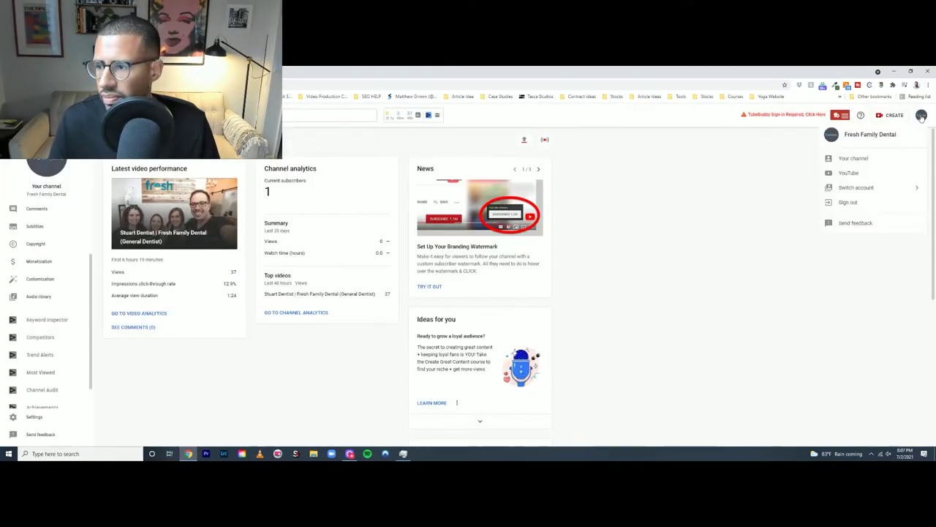
# Step: Switch to the personal channel and review its Settings permissions
pyautogui.click(867, 189)
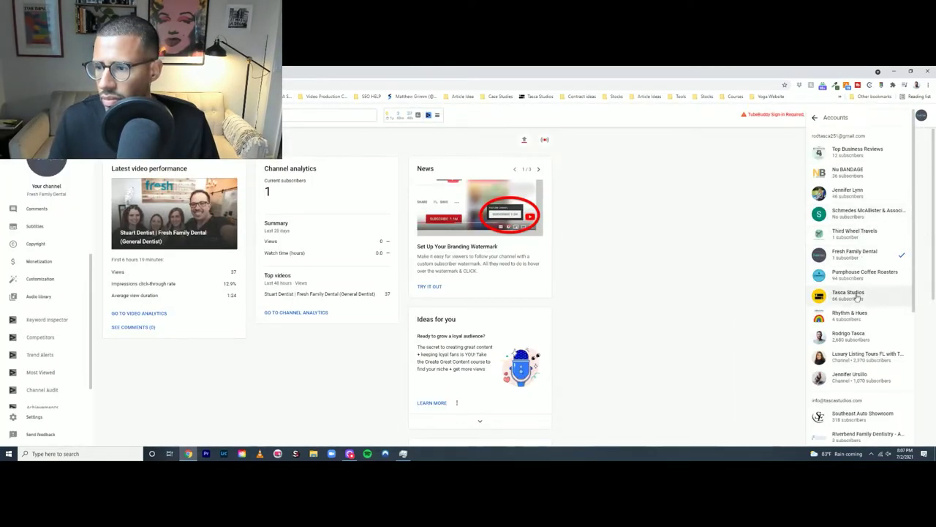
pyautogui.click(852, 336)
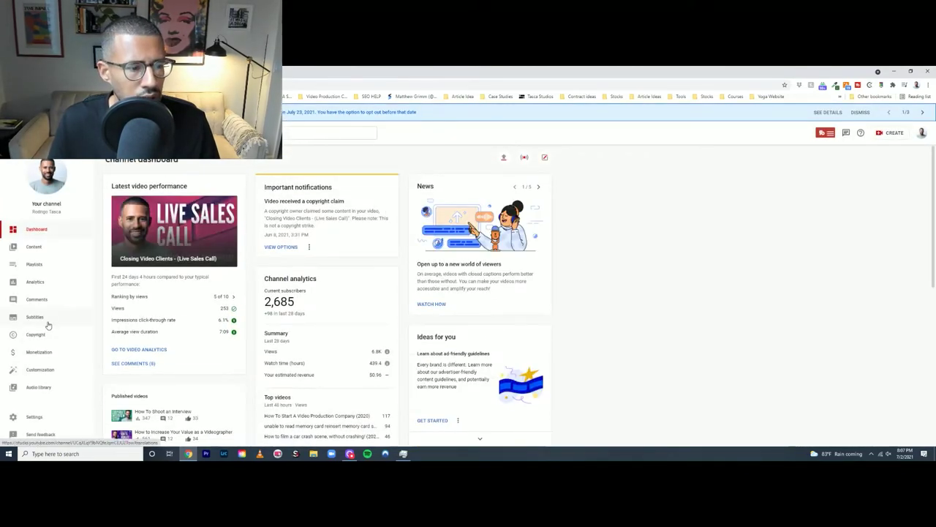
pyautogui.click(35, 417)
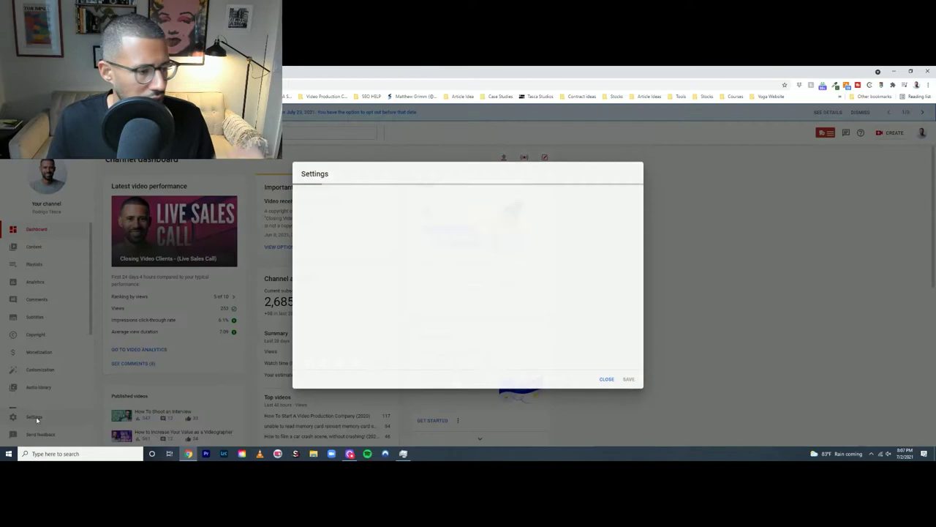
pyautogui.click(326, 250)
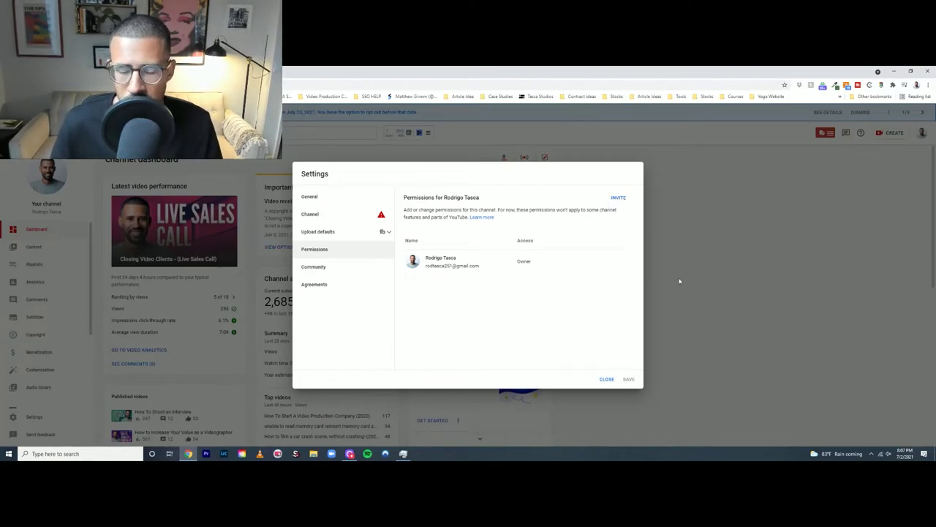
pyautogui.click(602, 379)
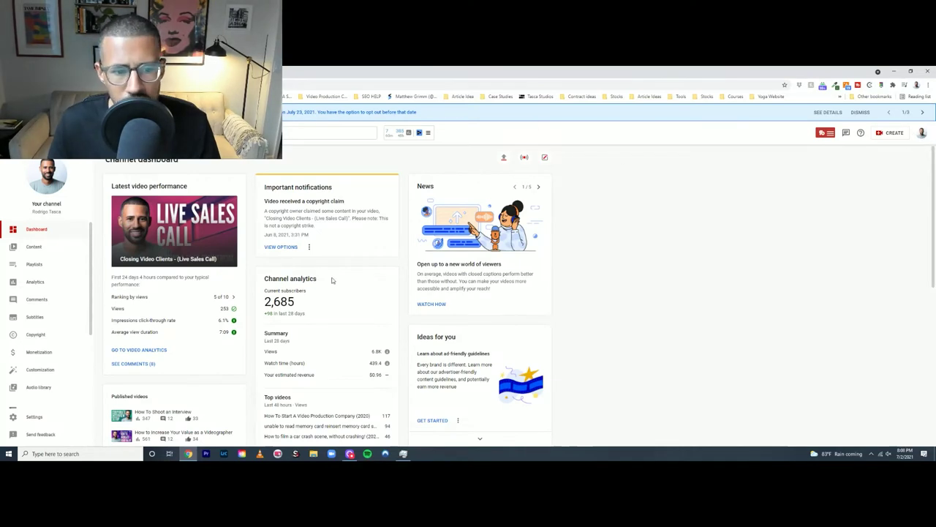
# Step: Switch the account back to the Fresh Family Dental channel
pyautogui.scroll(-2, 295, 289)
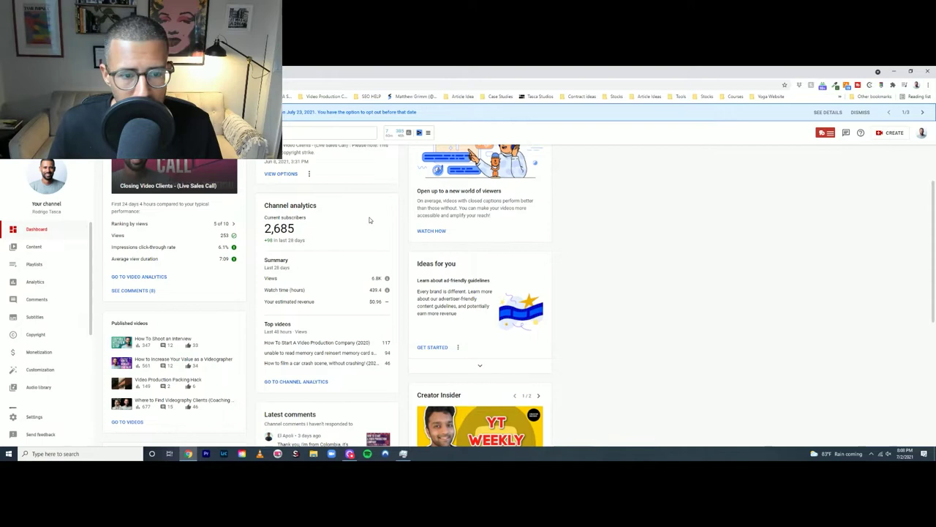
pyautogui.moveTo(281, 203); pyautogui.dragTo(256, 235)
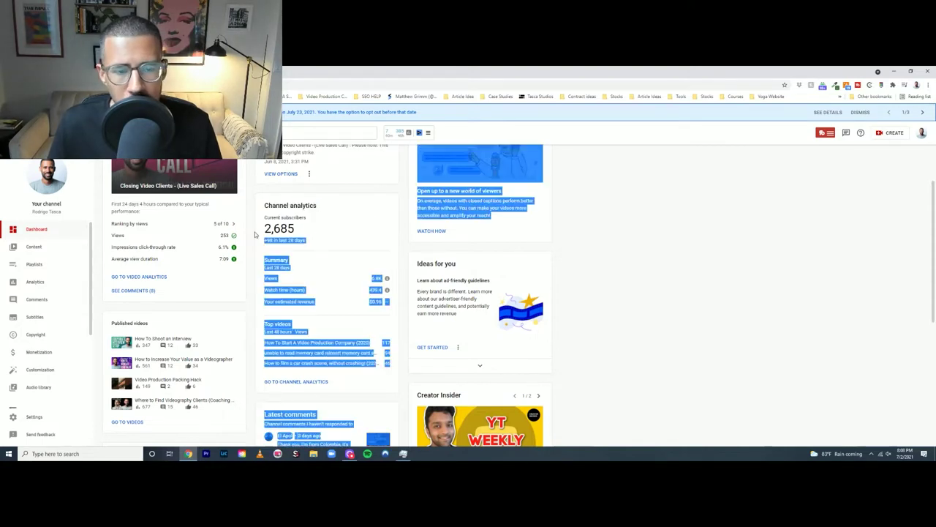
pyautogui.click(876, 186)
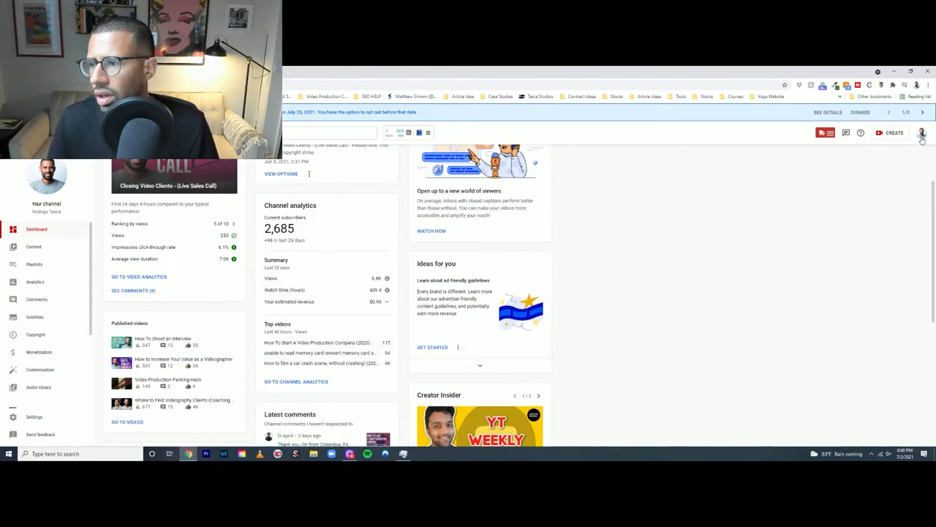
pyautogui.click(922, 133)
pyautogui.click(863, 206)
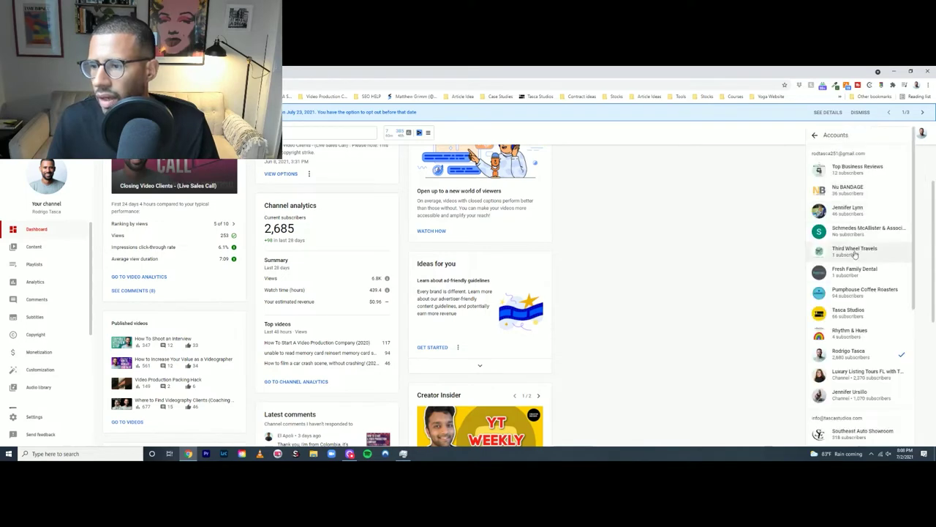
pyautogui.click(860, 278)
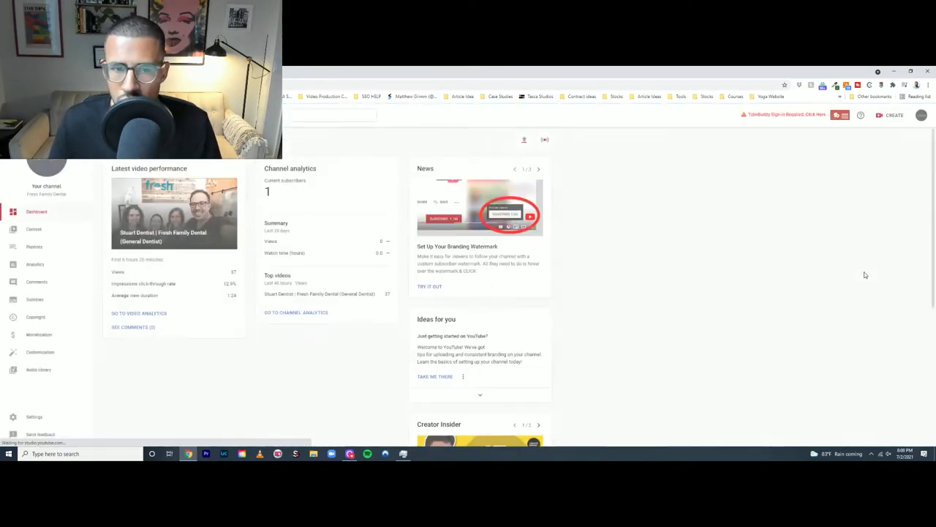
# Step: Open the Details page of the public video 'Stuart Dentist | Fresh Family Dental (General Dentist)'
pyautogui.click(46, 233)
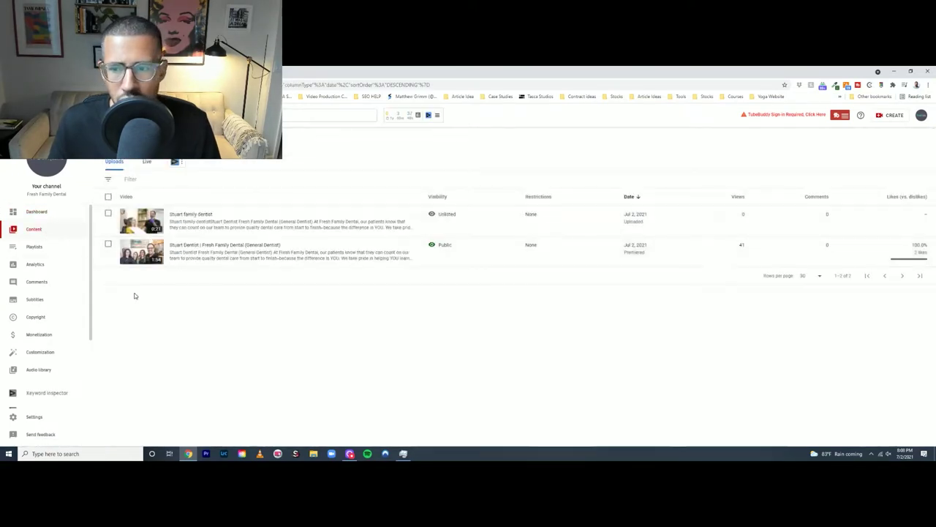
pyautogui.click(178, 212)
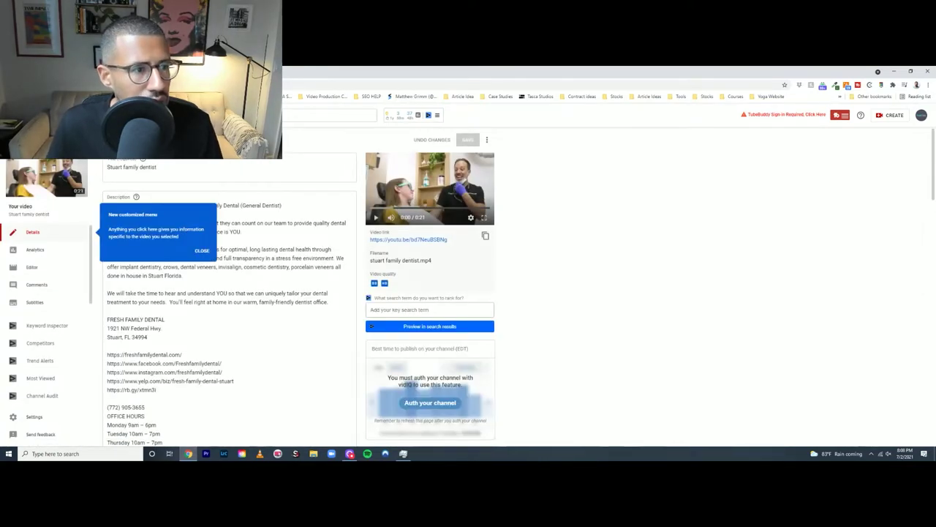
pyautogui.click(18, 143)
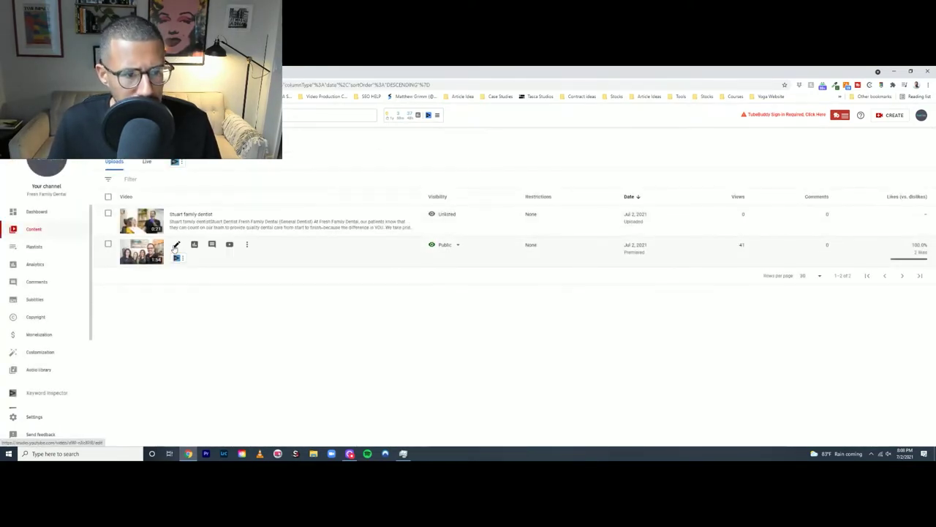
pyautogui.click(176, 247)
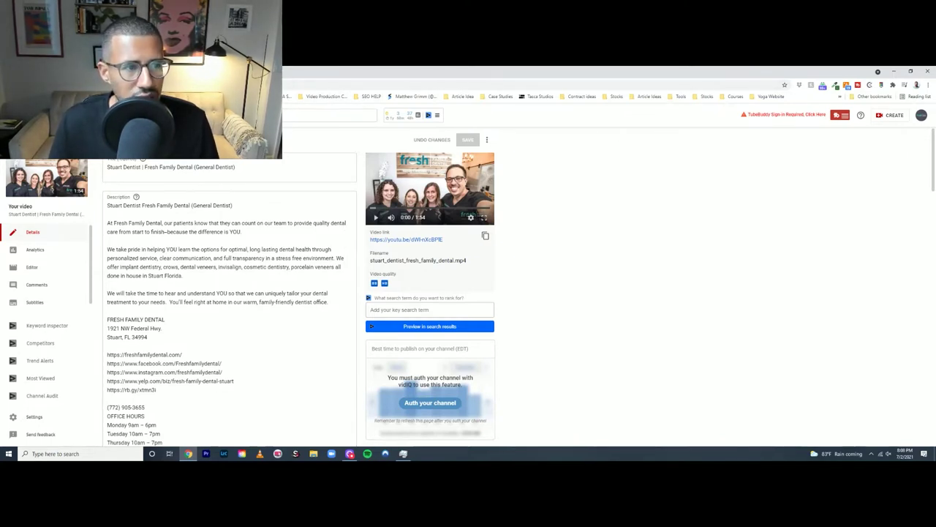
# Step: Open Ubersuggest in a new tab, sign in, and expand the Keyword Analyzer tools
pyautogui.hotkey('ctrl', 't')
pyautogui.write('ub')
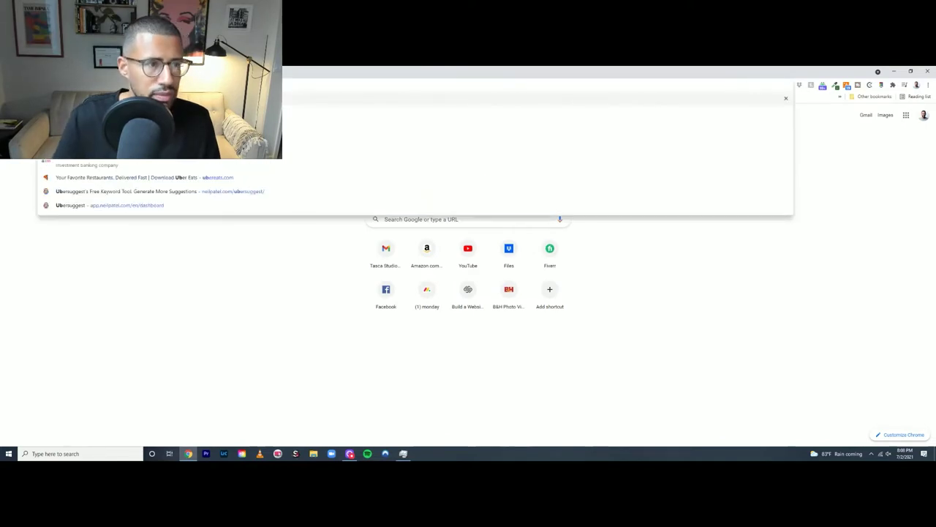
pyautogui.write('ers')
pyautogui.click(452, 174)
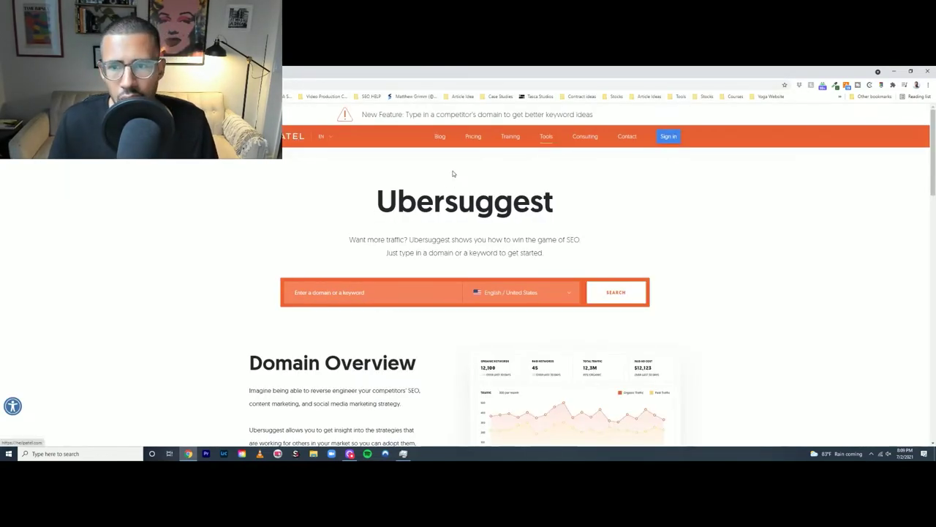
pyautogui.click(668, 138)
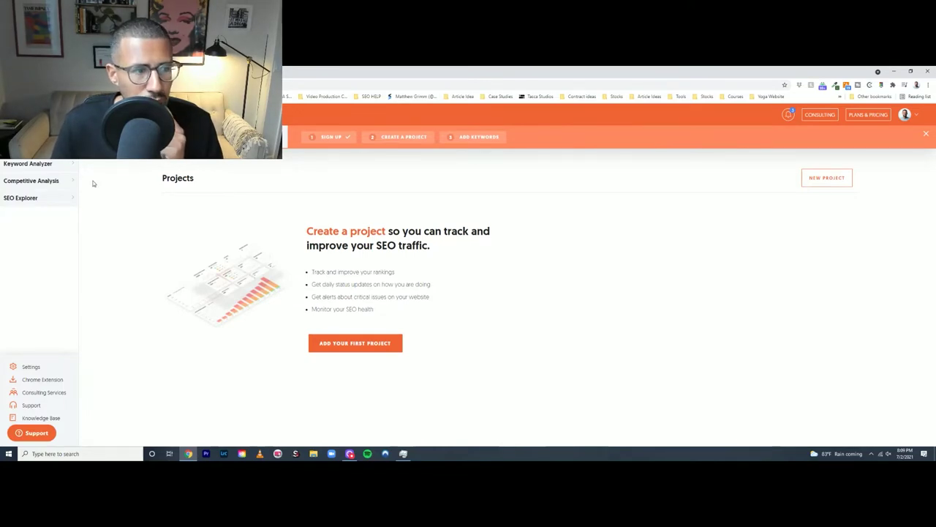
pyautogui.click(66, 166)
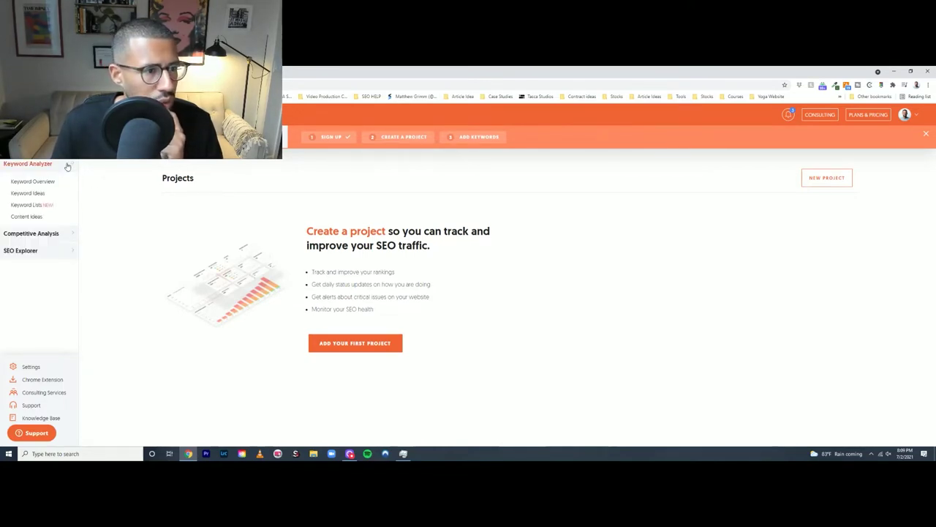
# Step: Run Keyword Ideas for 'stuart dentist' and briefly sort the results by CPC
pyautogui.click(34, 194)
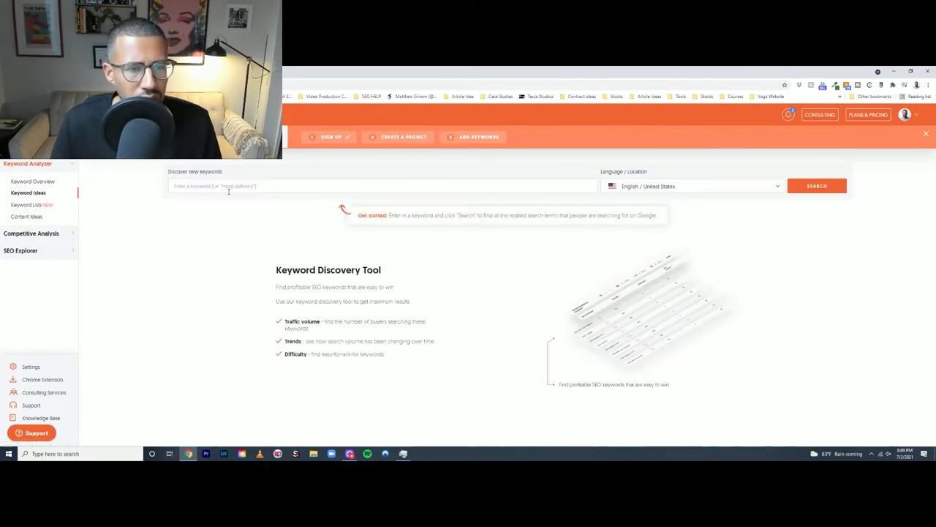
pyautogui.click(229, 189)
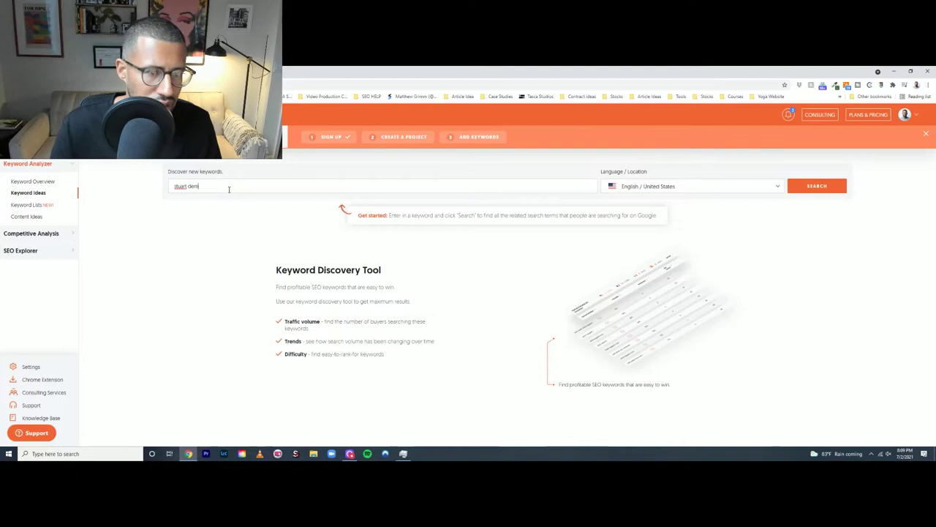
pyautogui.write('n')
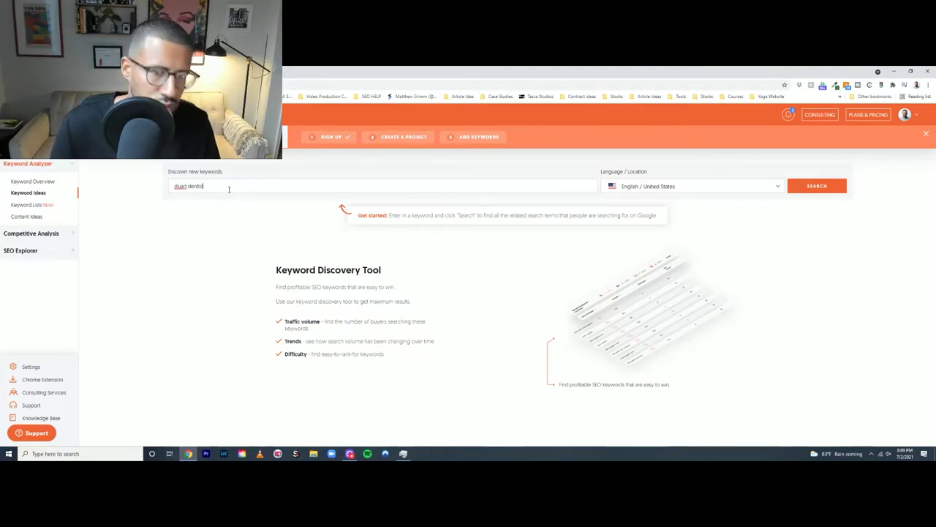
pyautogui.press('Return')
pyautogui.scroll(-1, 150, 214)
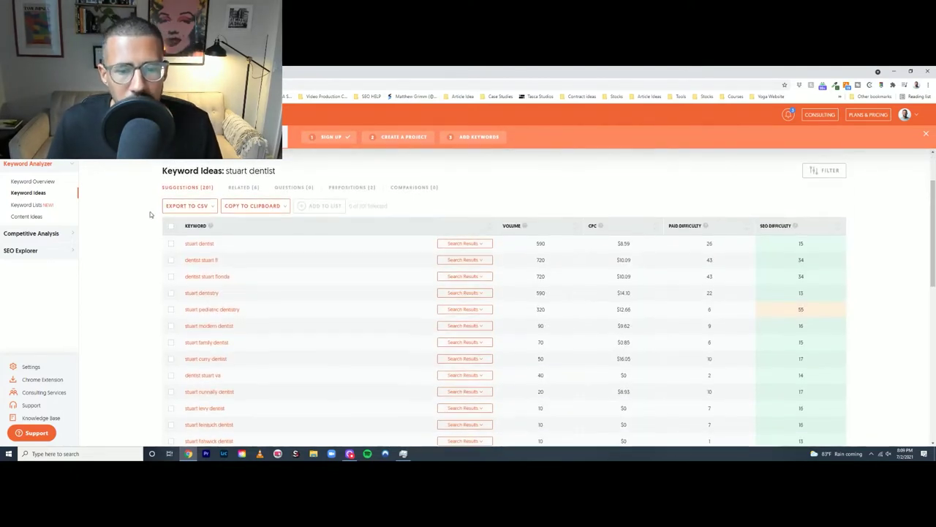
pyautogui.click(575, 226)
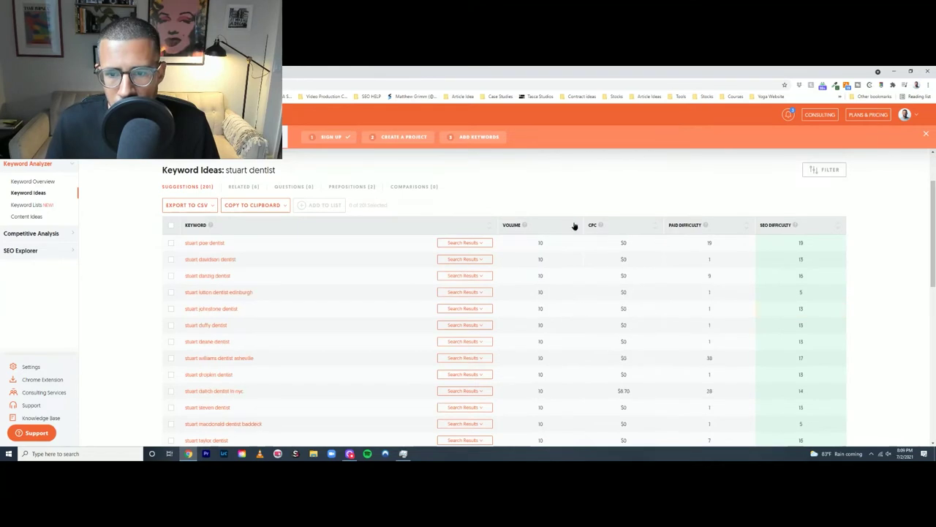
pyautogui.click(575, 226)
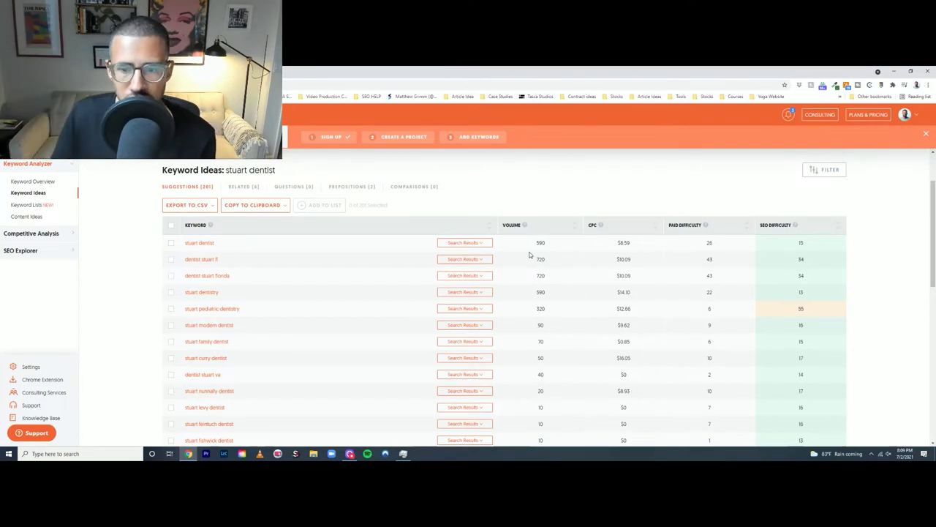
# Step: Tick the top six keywords, from 'stuart dentist' to 'stuart modern dentist'
pyautogui.click(171, 243)
pyautogui.click(171, 258)
pyautogui.click(171, 276)
pyautogui.click(171, 292)
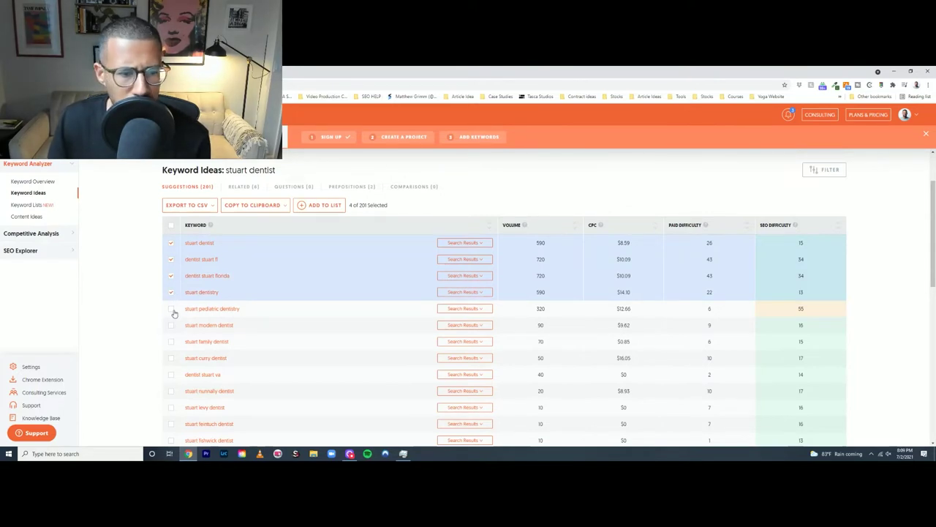
pyautogui.click(172, 310)
pyautogui.click(170, 326)
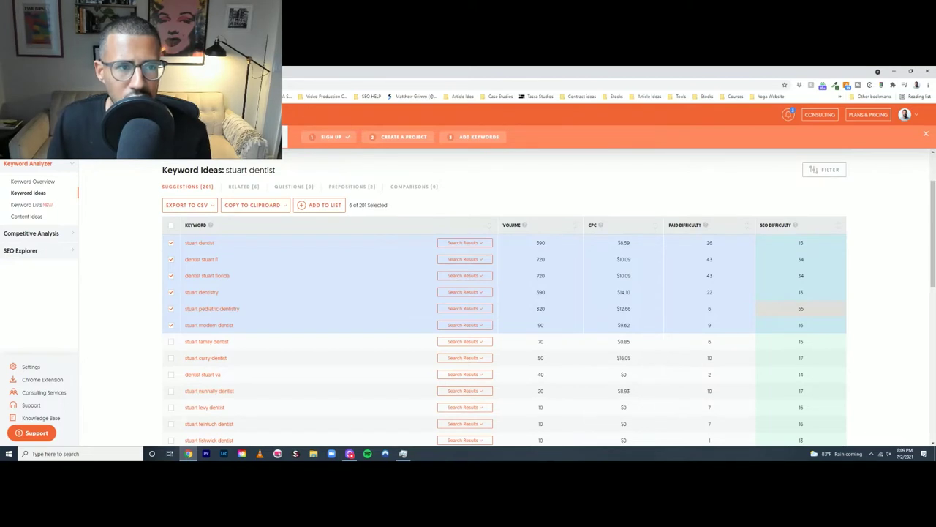
pyautogui.hotkey('ctrl', 't')
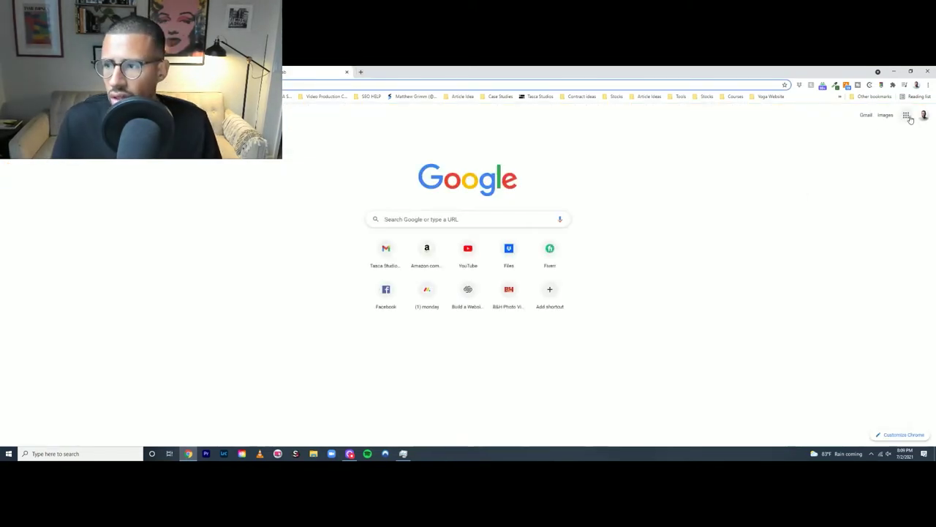
# Step: Open the Untitled keyword document in Google Docs and check the 'invisalign' spelling suggestion
pyautogui.click(907, 116)
pyautogui.click(912, 180)
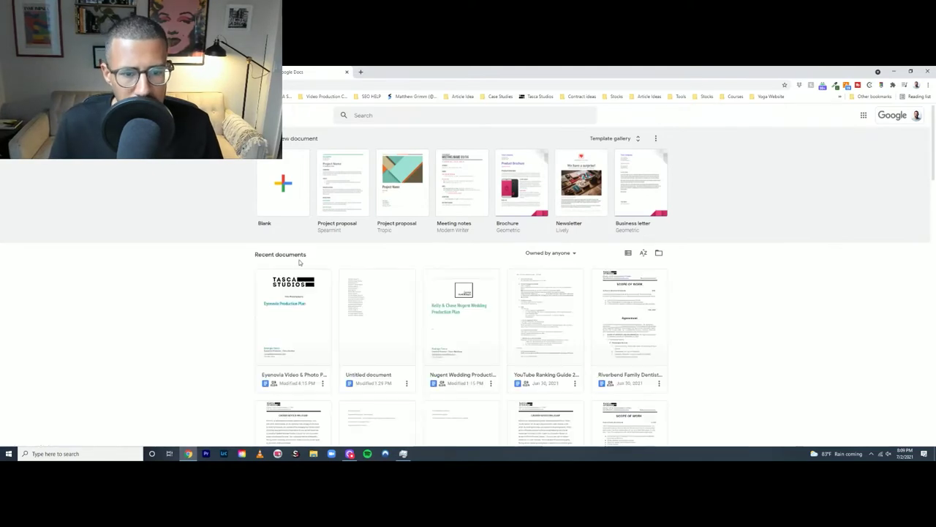
pyautogui.click(373, 320)
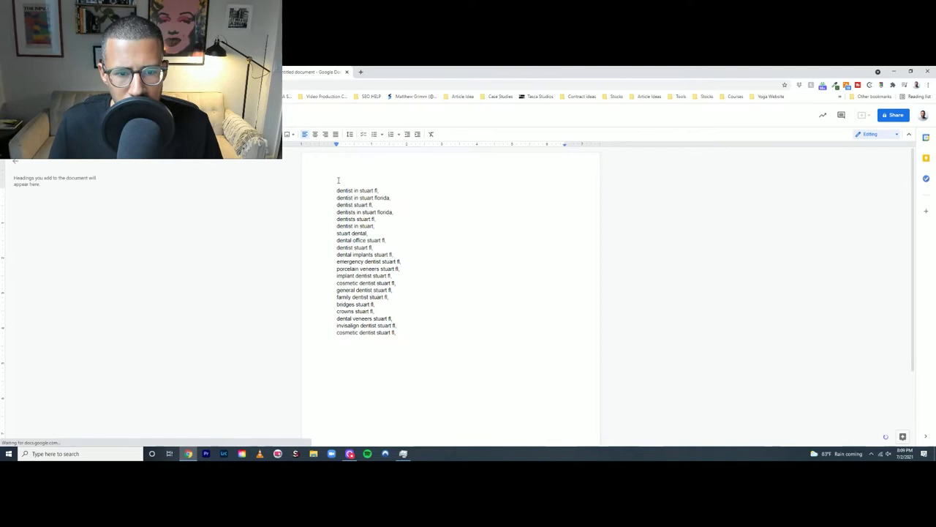
pyautogui.click(344, 325)
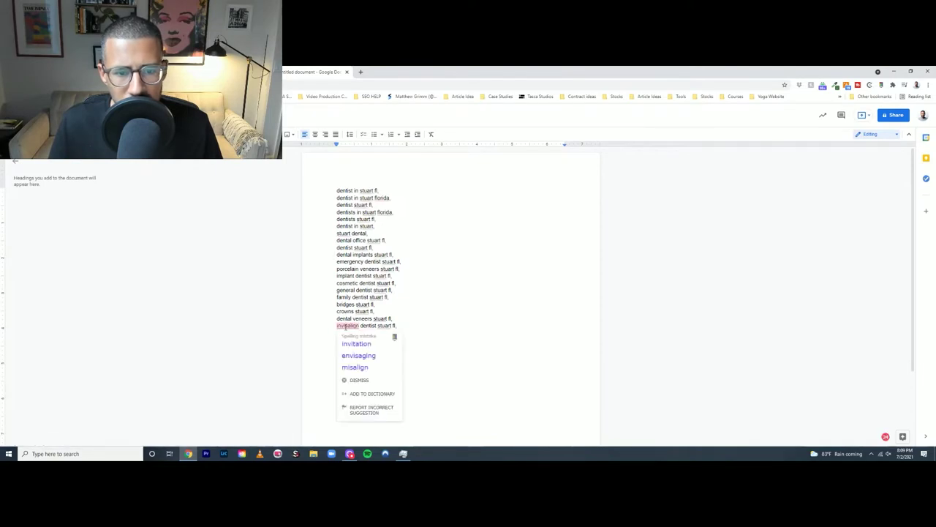
pyautogui.click(464, 291)
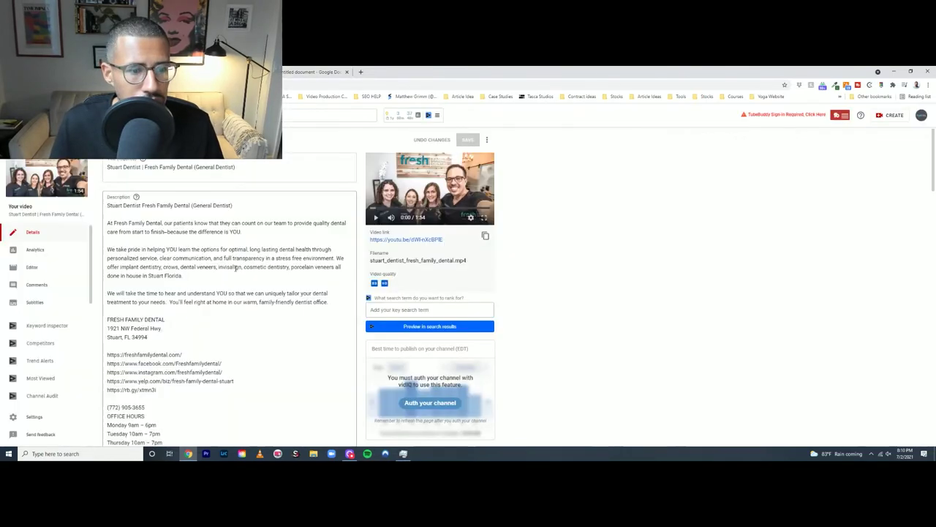
pyautogui.scroll(-10, 186, 244)
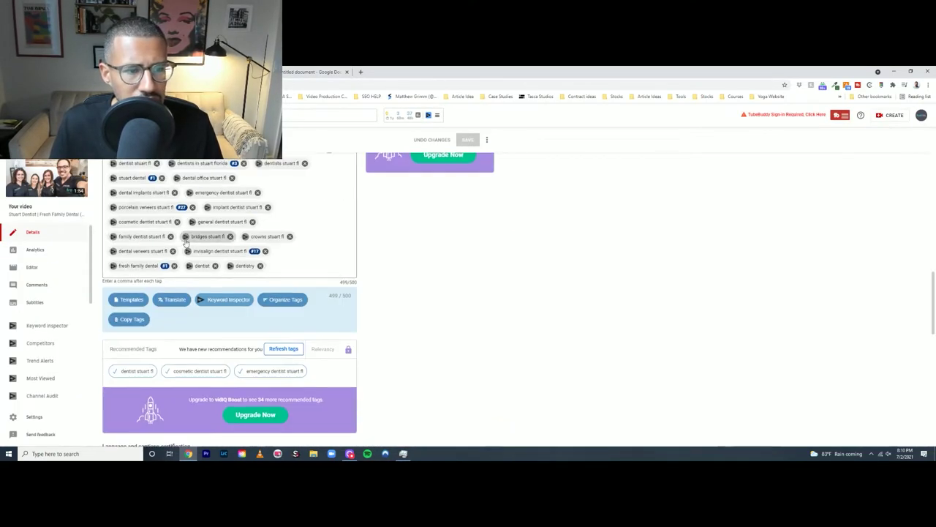
# Step: Scroll back up through the Stuart dentist keywords in the video's Tags box
pyautogui.scroll(2, 185, 244)
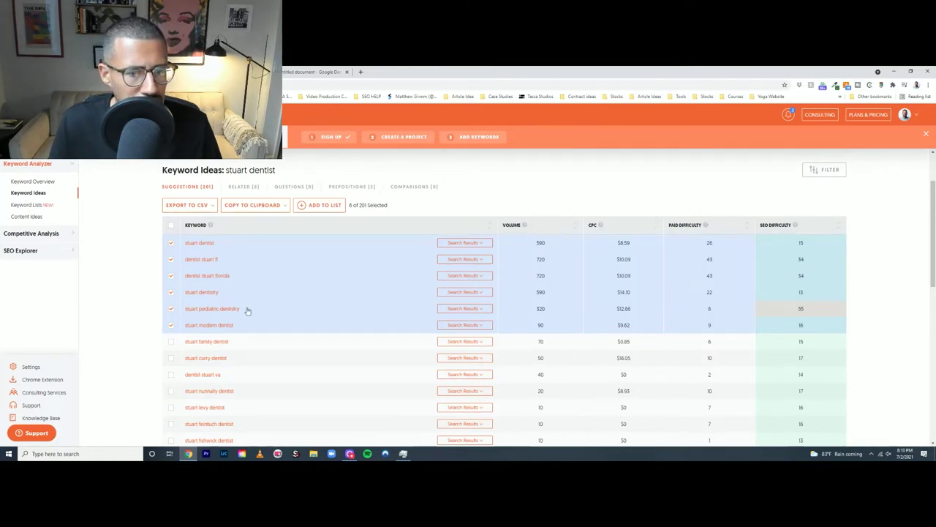
# Step: Open the 'stuart pediatric dentistry' keyword overview and scroll down to its Keyword Ideas table
pyautogui.click(223, 309)
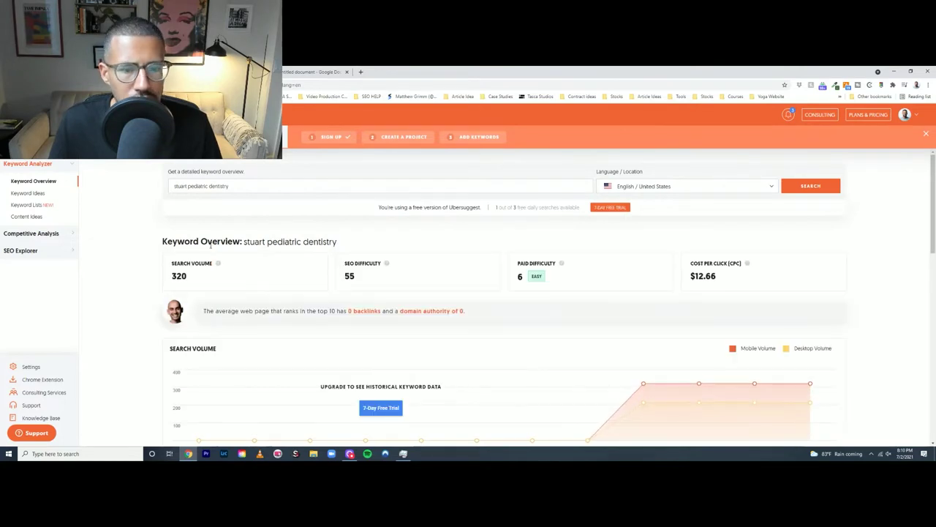
pyautogui.scroll(-4, 210, 247)
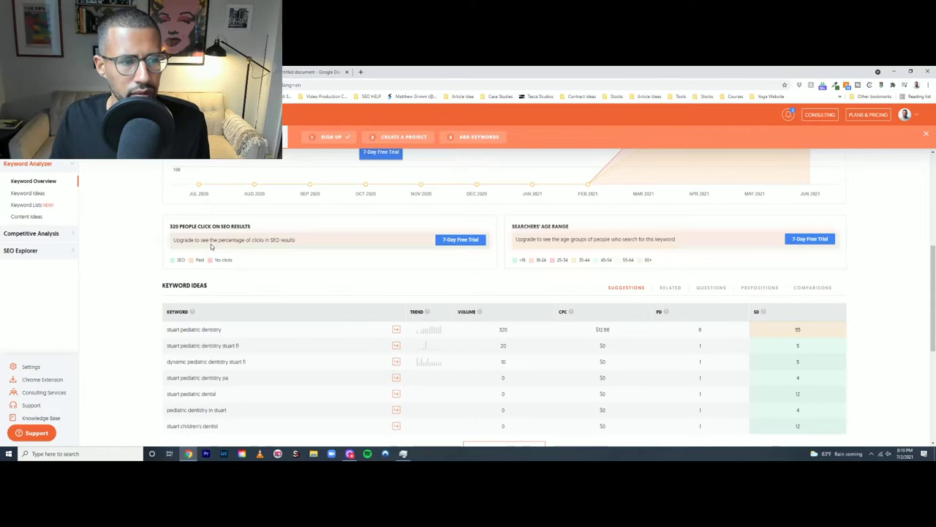
pyautogui.scroll(-1, 204, 278)
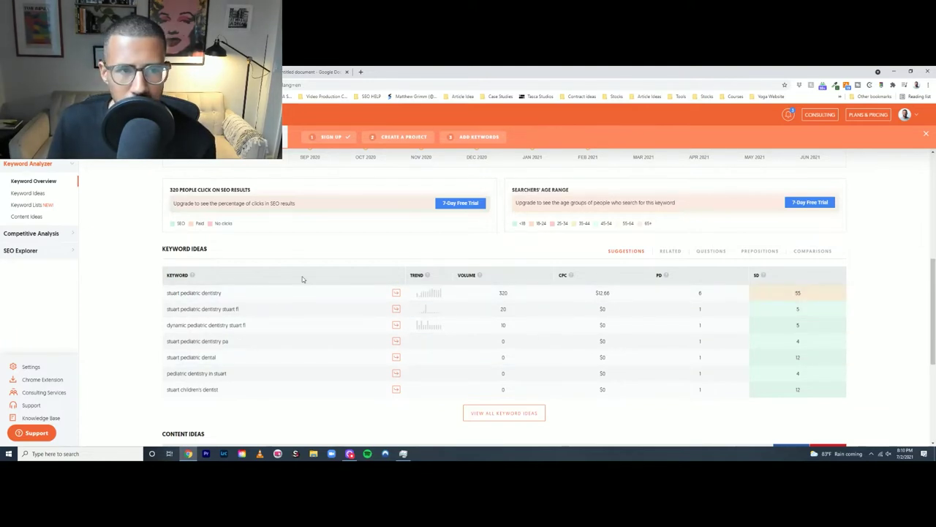
# Step: Load YouTube in a new browser tab
pyautogui.click(361, 72)
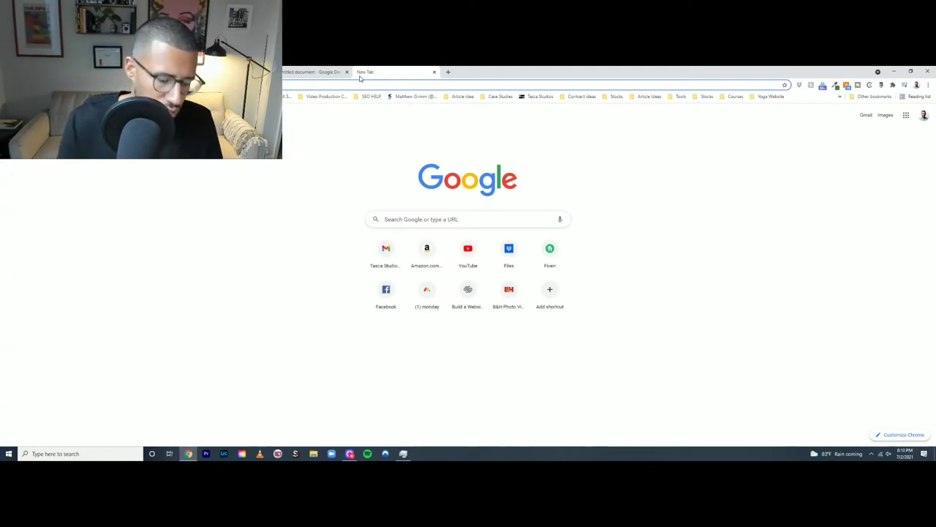
pyautogui.write('youtube')
pyautogui.press('Return')
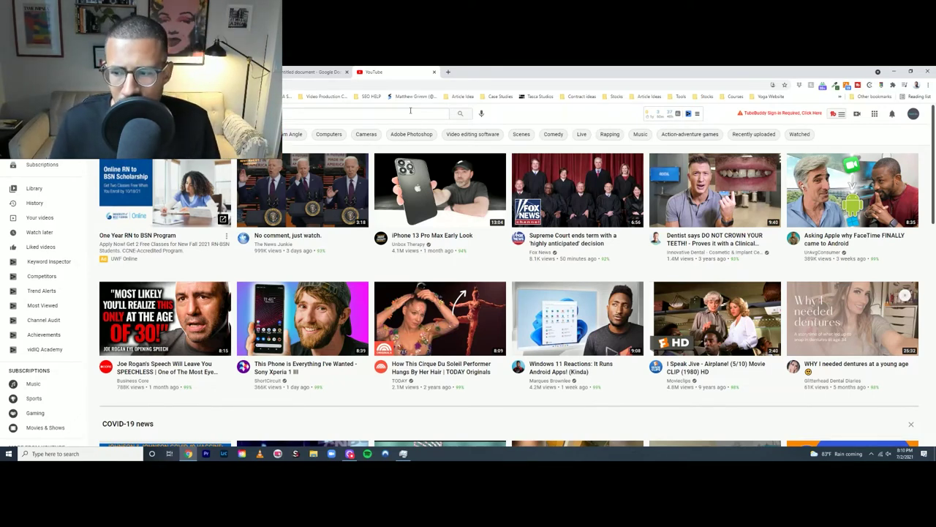
# Step: Search YouTube for 'stuart dentist'
pyautogui.click(373, 111)
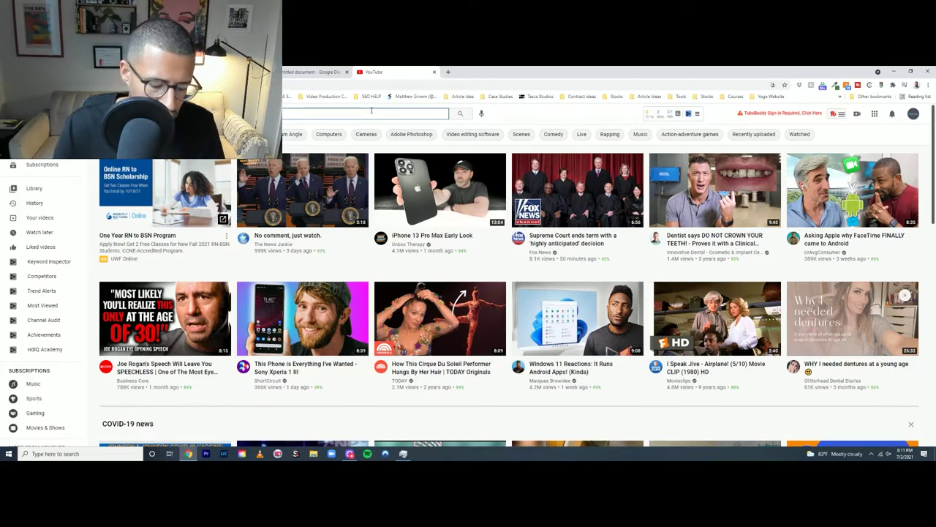
pyautogui.click(372, 112)
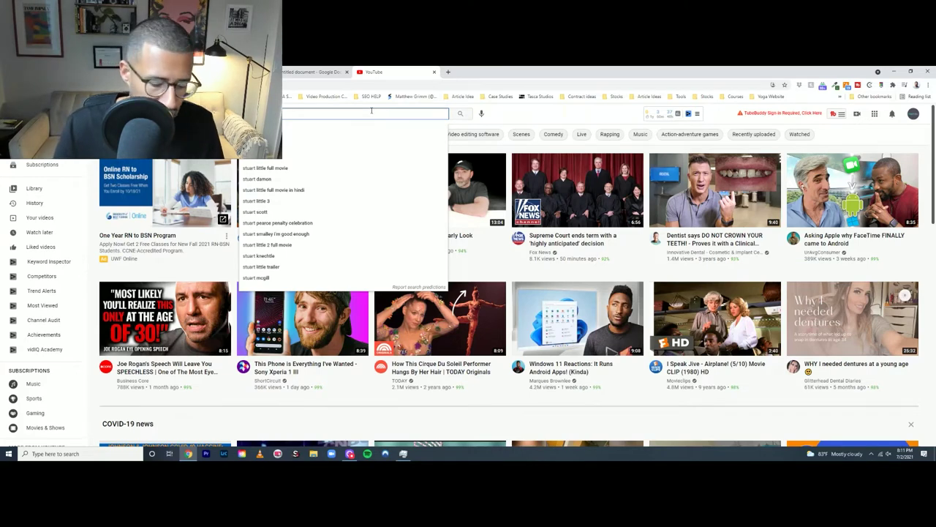
pyautogui.write('d')
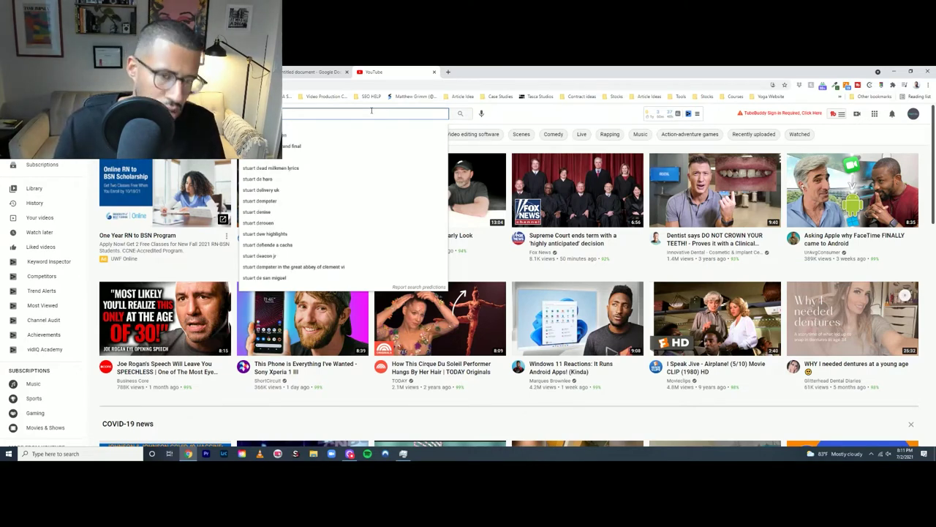
pyautogui.write('entist')
pyautogui.press('Return')
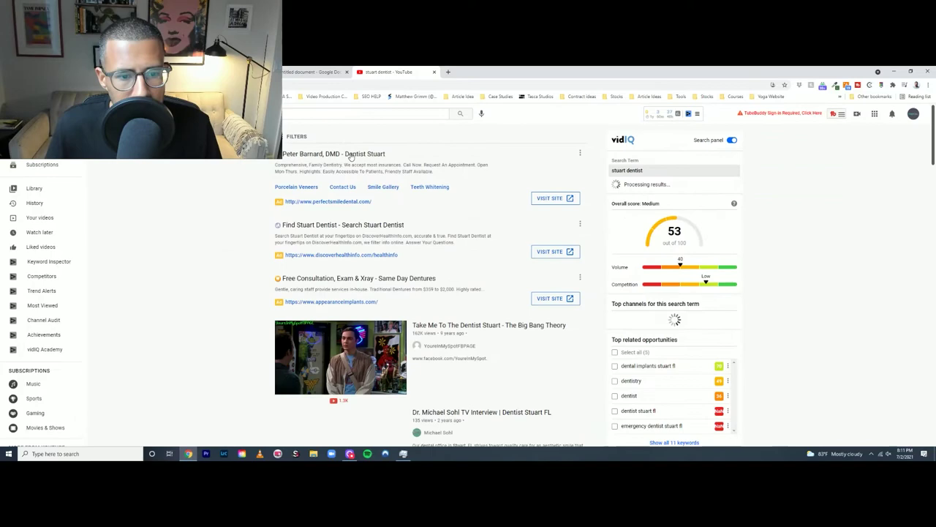
# Step: Tick 'dental implants stuart fl' as a related opportunity in the vidIQ panel
pyautogui.scroll(-3, 346, 157)
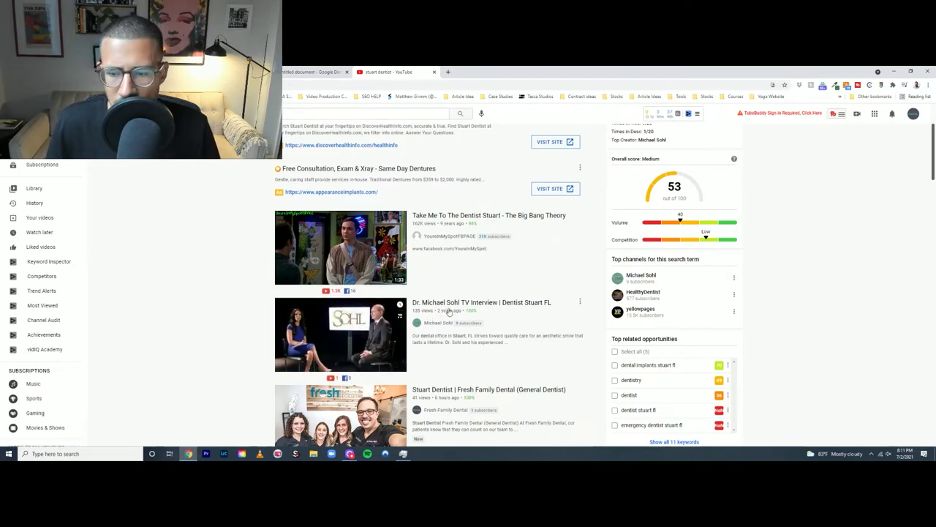
pyautogui.scroll(-1, 454, 307)
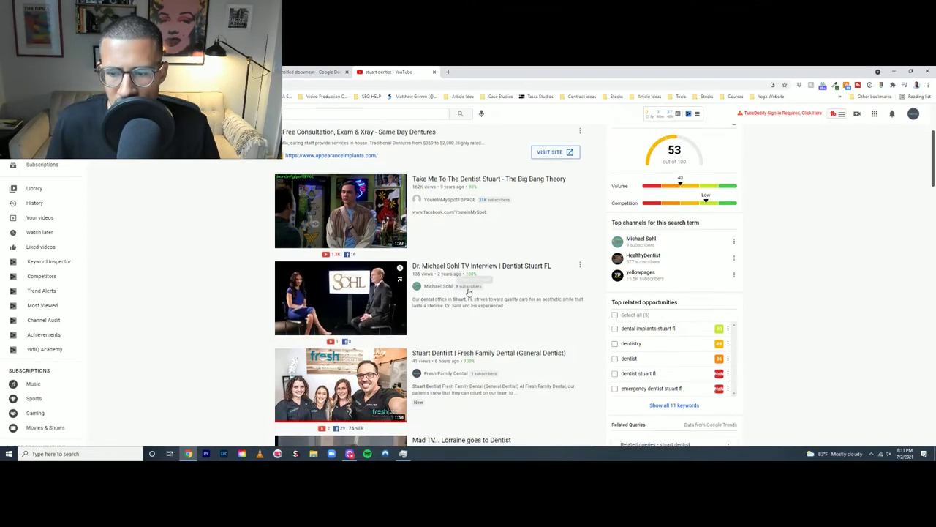
pyautogui.click(615, 329)
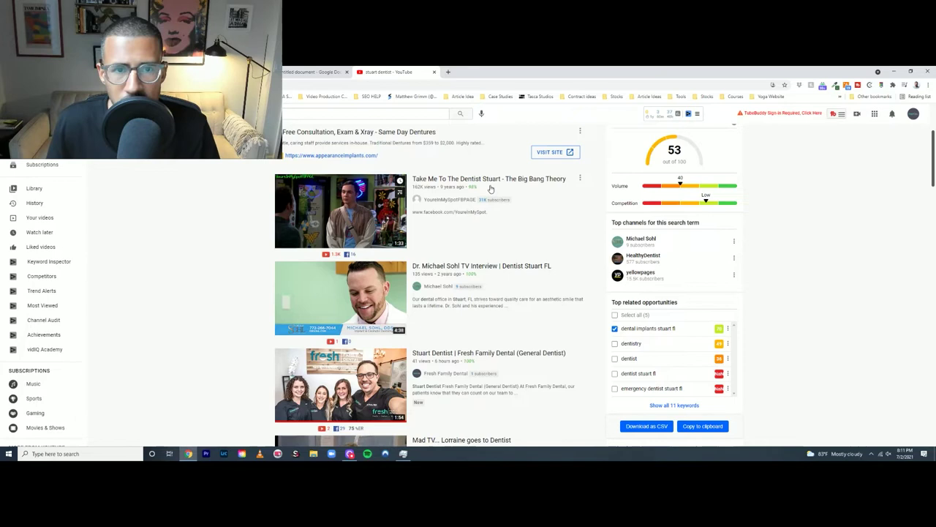
# Step: Glance at the Docs keyword list, then open the competing Stuart FL dentist's TV interview video
pyautogui.click(307, 72)
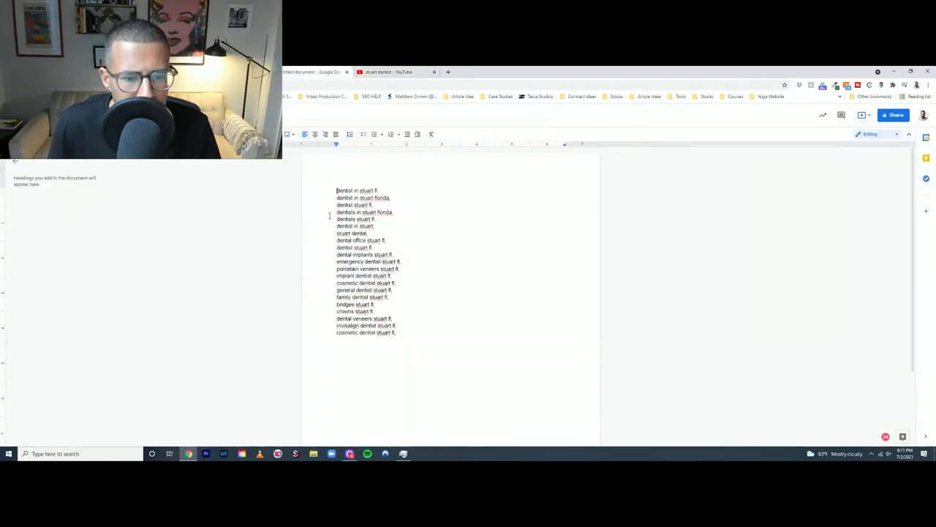
pyautogui.click(358, 72)
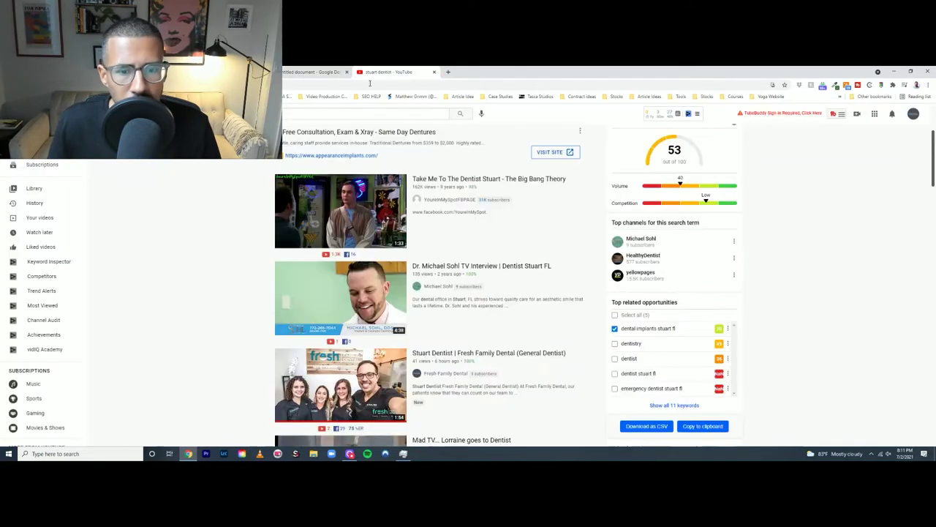
pyautogui.click(437, 268)
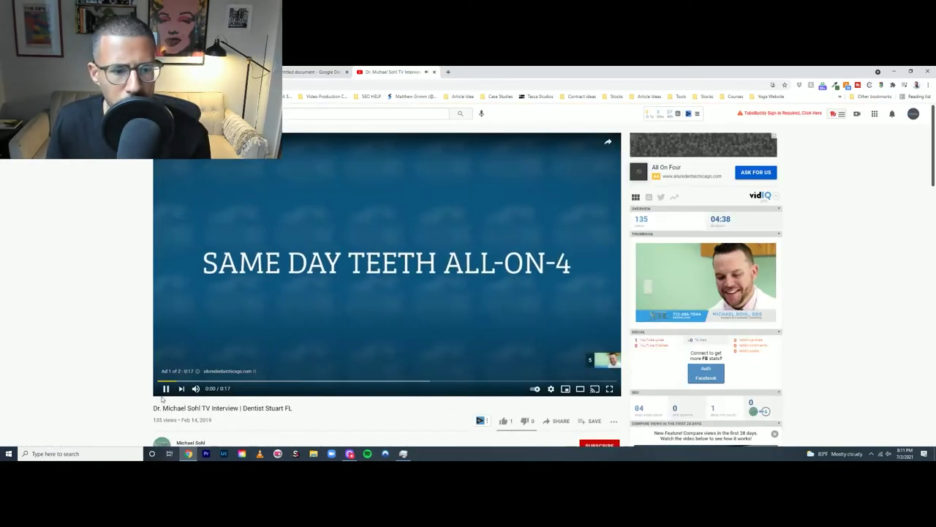
# Step: Pause the pre-roll ad and scroll the TV interview page, checking the keyword list in Docs
pyautogui.click(408, 328)
pyautogui.scroll(-2, 407, 327)
pyautogui.scroll(-3, 406, 317)
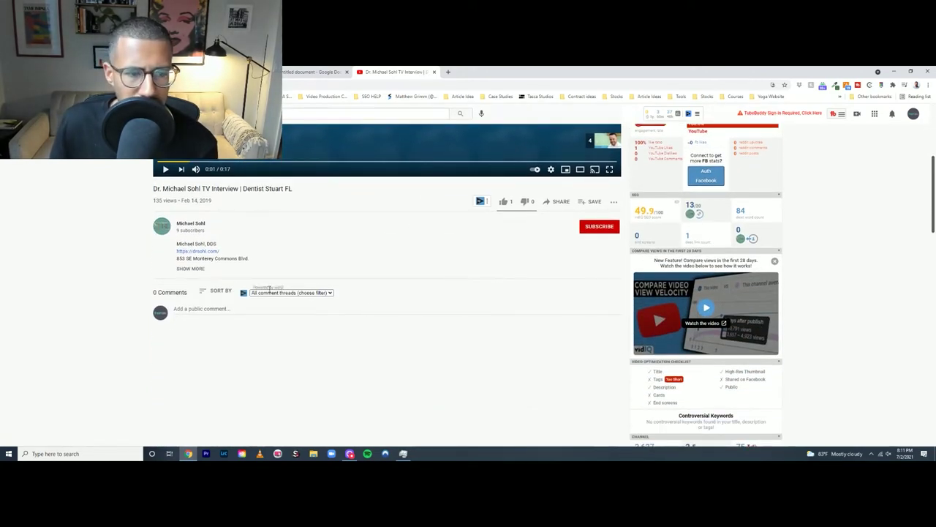
pyautogui.scroll(-5, 581, 308)
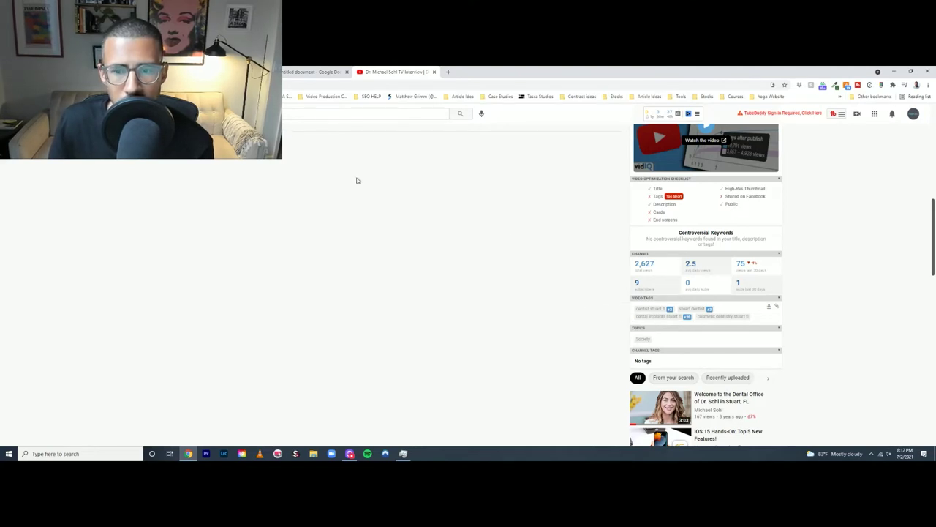
pyautogui.click(314, 72)
pyautogui.click(374, 73)
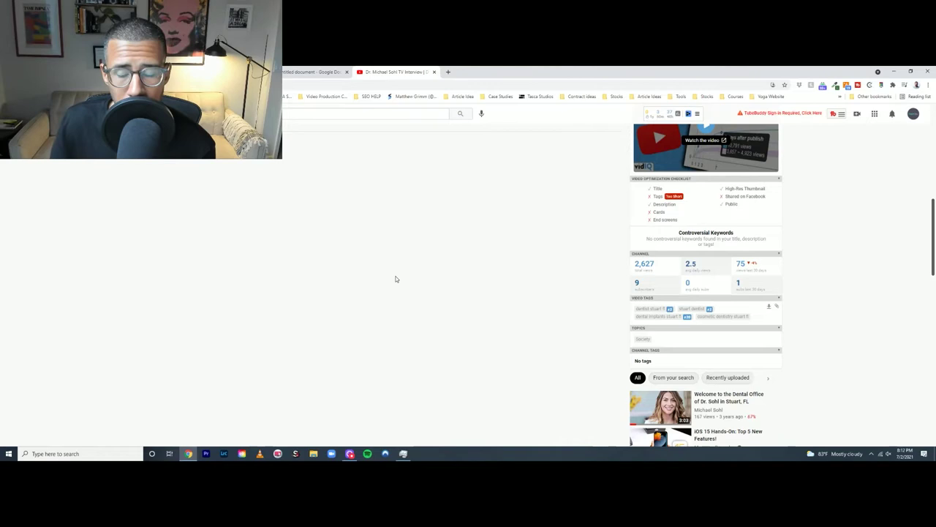
# Step: Read the Dr. Michael Sohl video's full description, then go back to the 'stuart dentist' results
pyautogui.scroll(3, 395, 275)
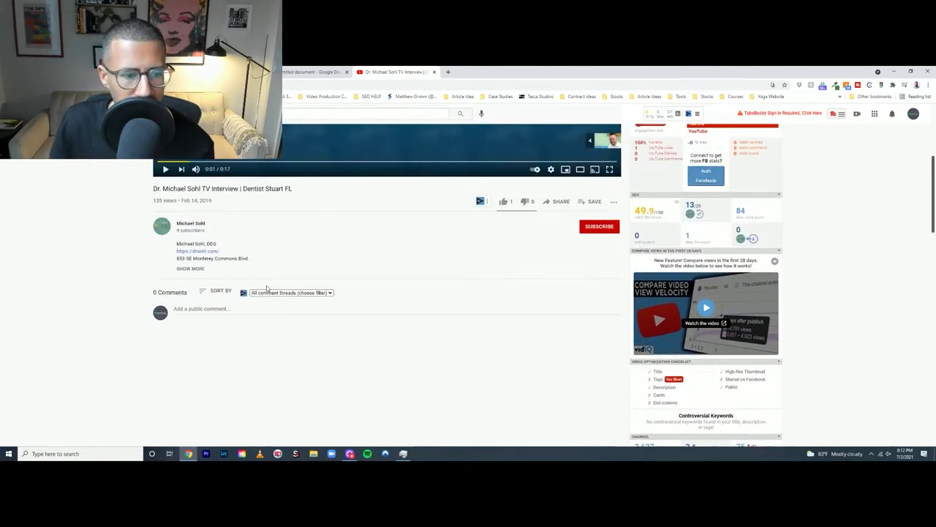
pyautogui.click(192, 269)
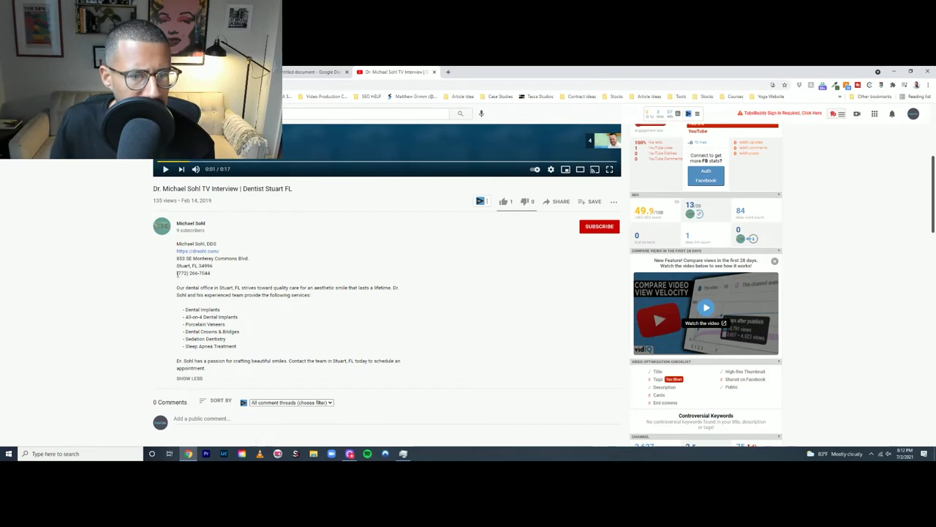
pyautogui.scroll(-2, 352, 290)
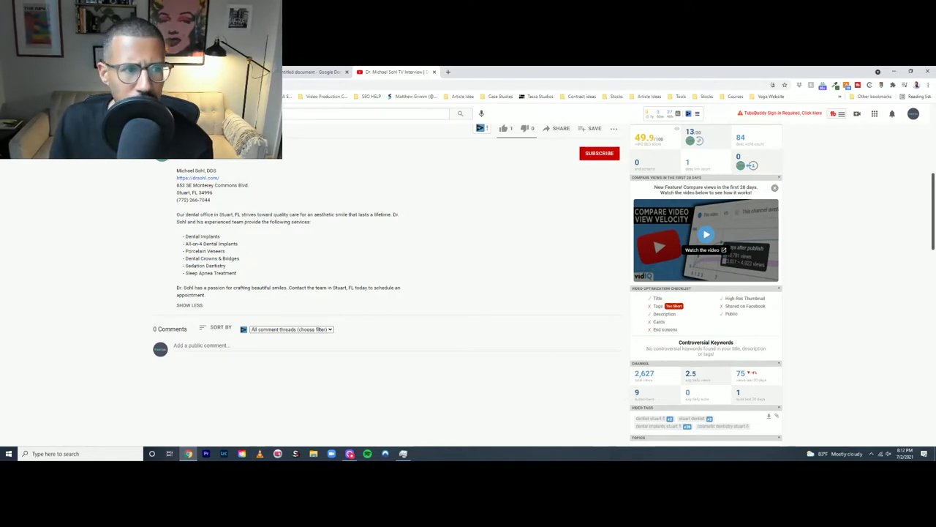
pyautogui.hotkey('alt', 'Left')
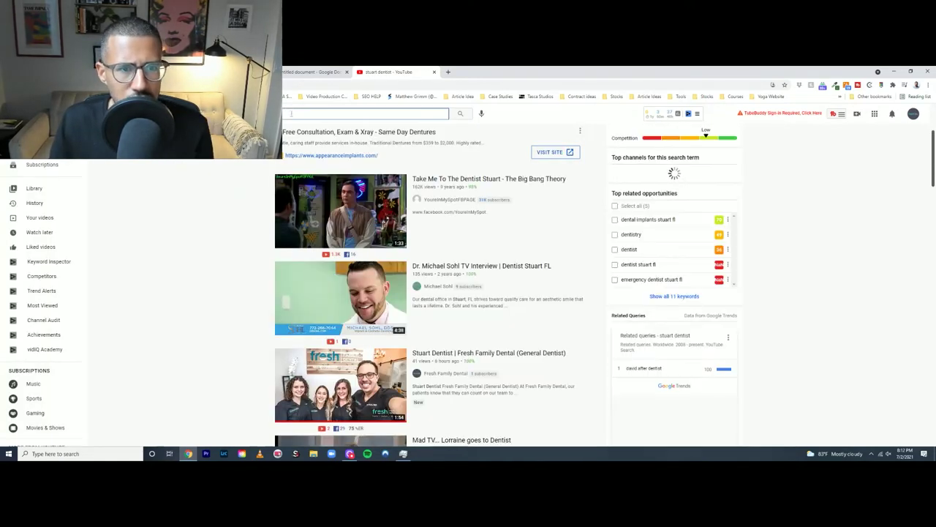
# Step: Search YouTube for 'dentist stuart florida'
pyautogui.click(292, 113)
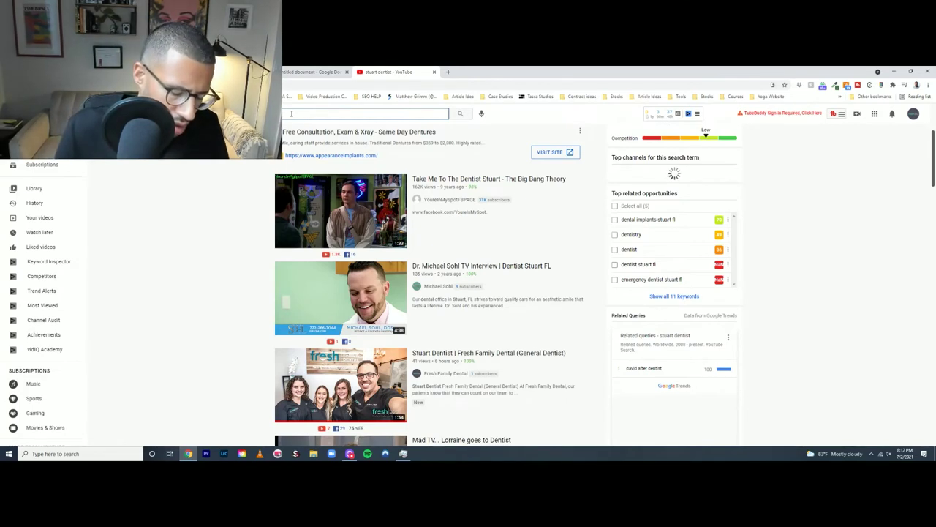
pyautogui.write('dentist')
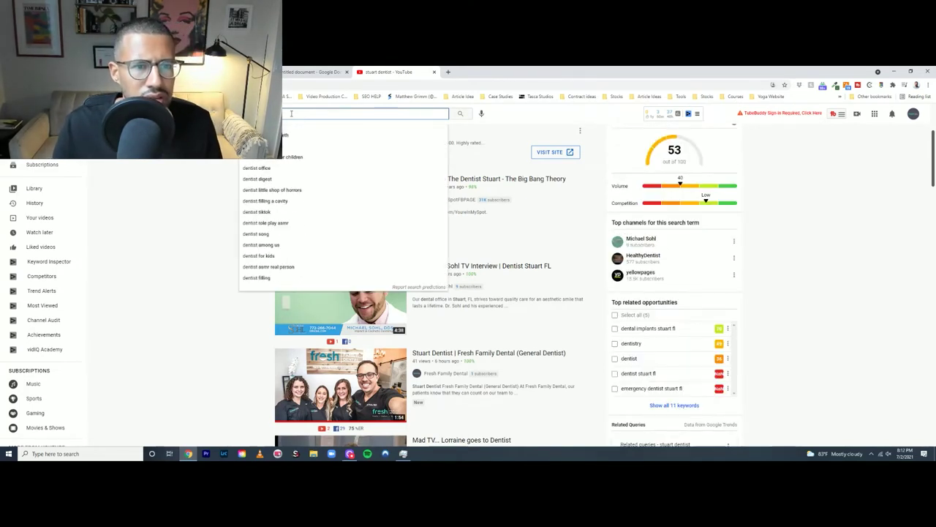
pyautogui.press('Escape')
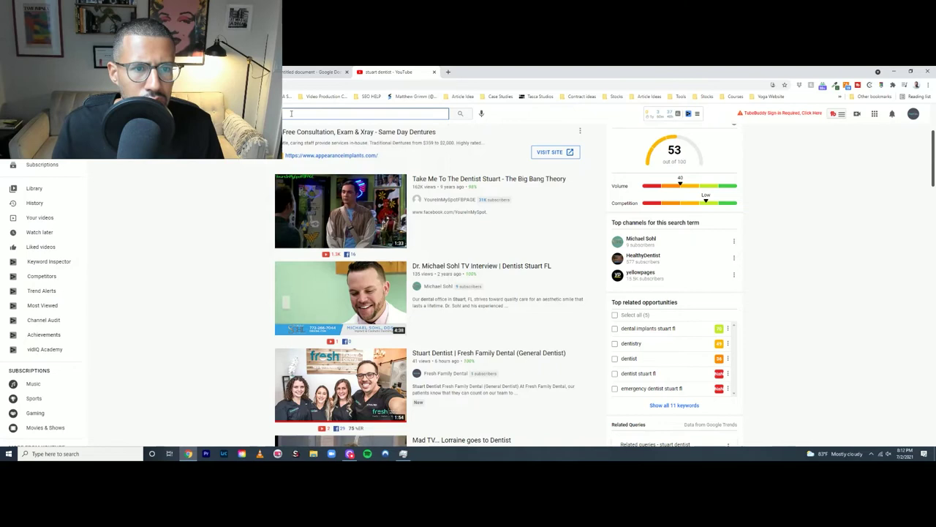
pyautogui.write('stu')
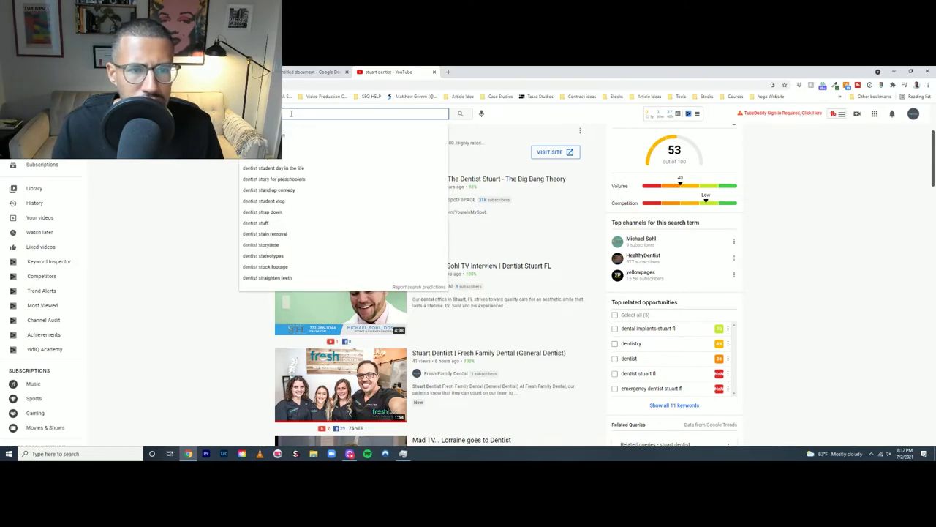
pyautogui.write('art')
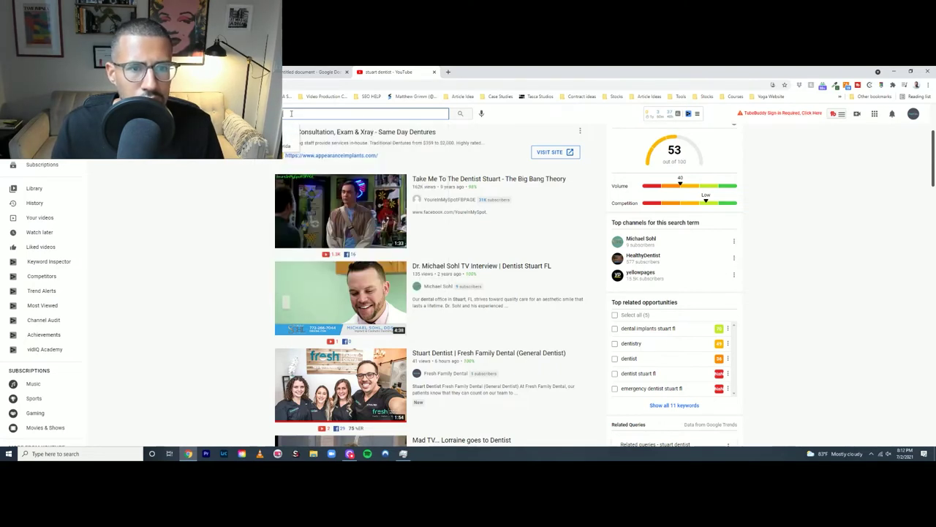
pyautogui.write(' florida')
pyautogui.press('Return')
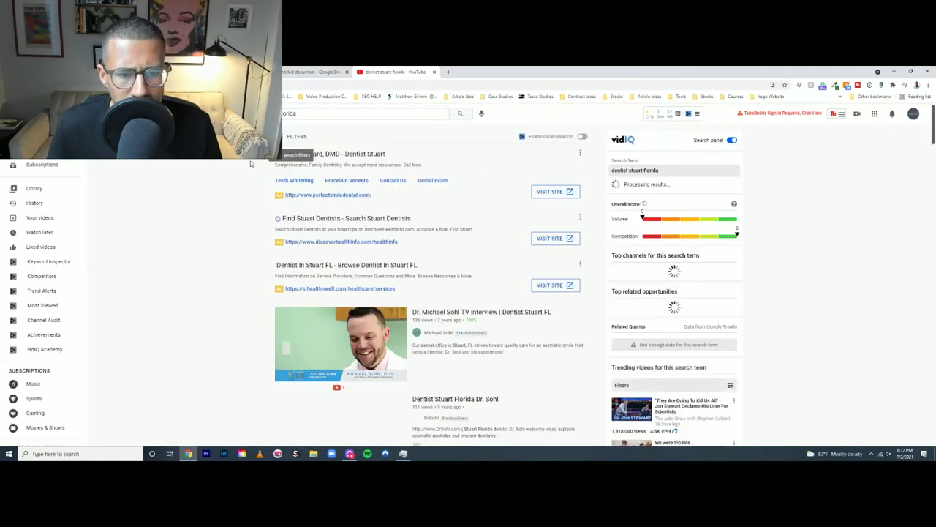
pyautogui.scroll(-2, 230, 187)
pyautogui.scroll(-1, 230, 176)
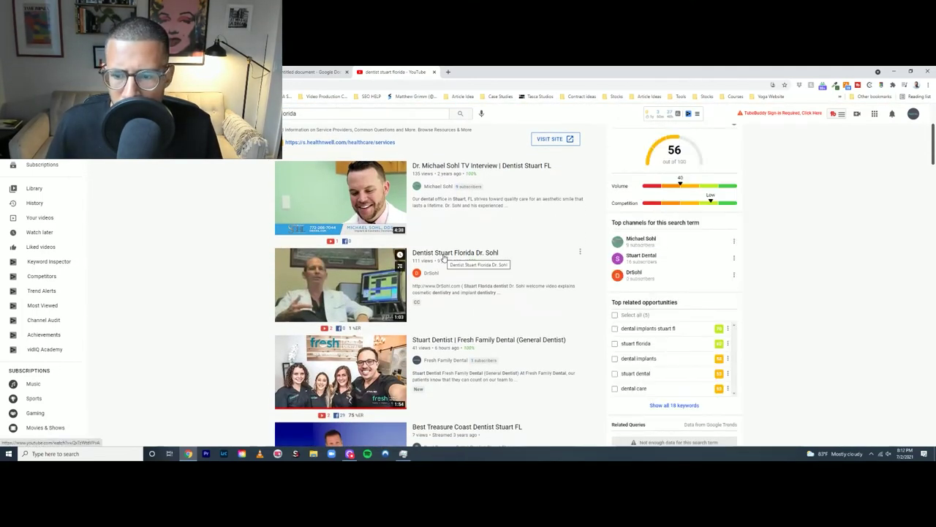
# Step: Open the Dentist Stuart Florida Dr. Sohl video, then return to the results
pyautogui.click(443, 256)
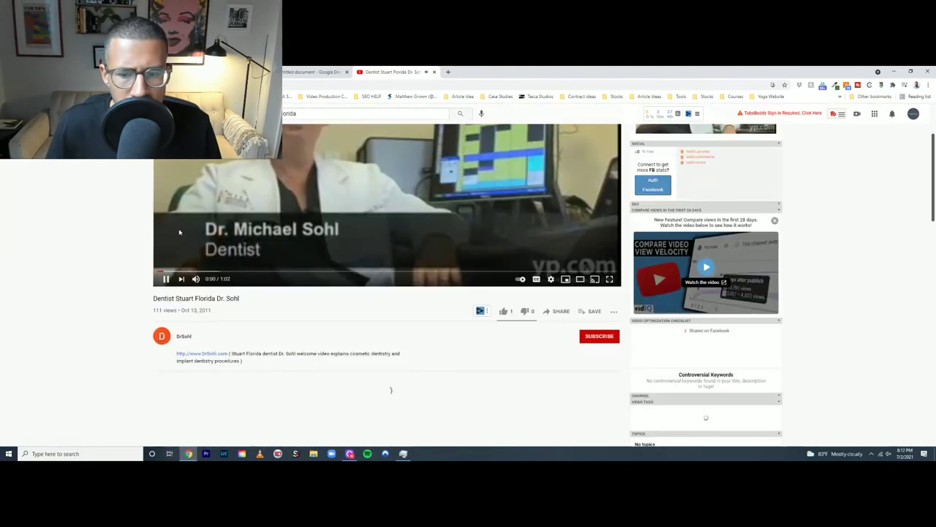
pyautogui.scroll(-2, 179, 232)
pyautogui.scroll(3, 126, 186)
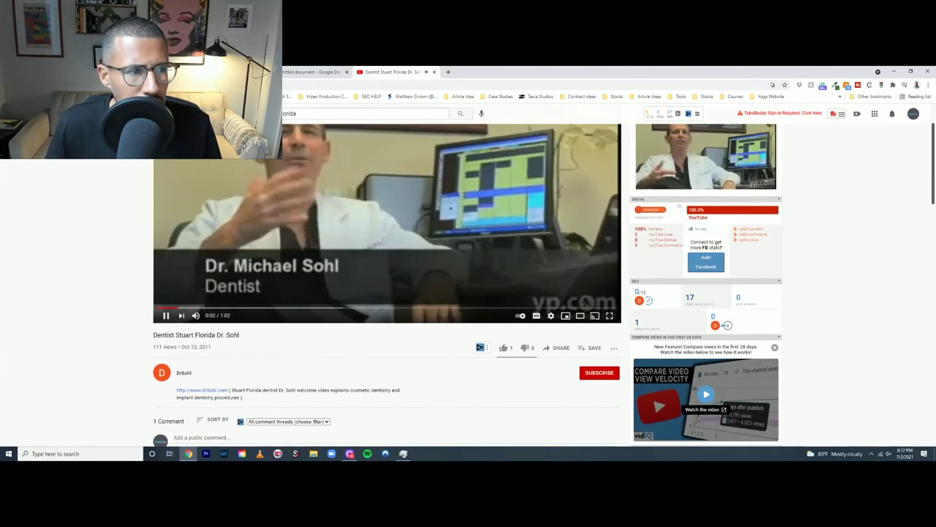
pyautogui.hotkey('alt', 'Left')
# Step: Scan the results, scored 56/100 by vidIQ, noting Fresh Family Dental's video ranks third
pyautogui.scroll(-1, 218, 236)
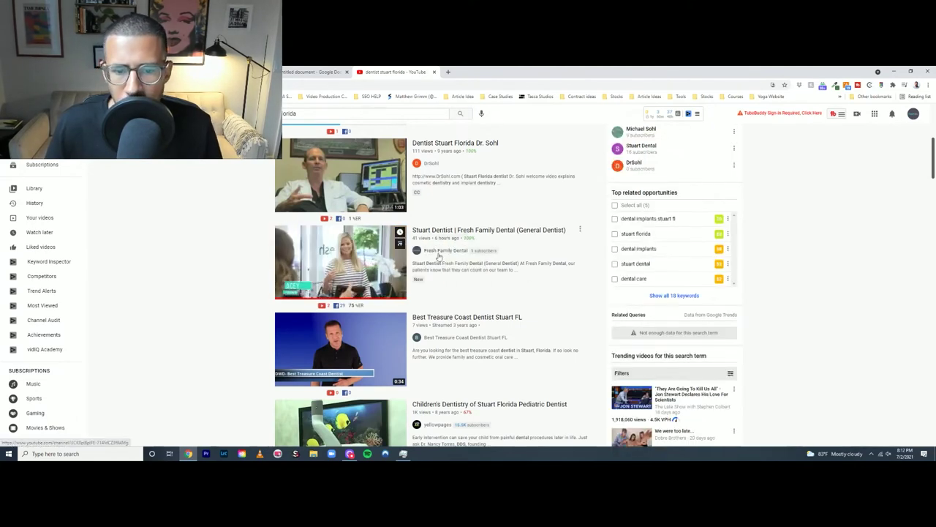
pyautogui.scroll(2, 439, 256)
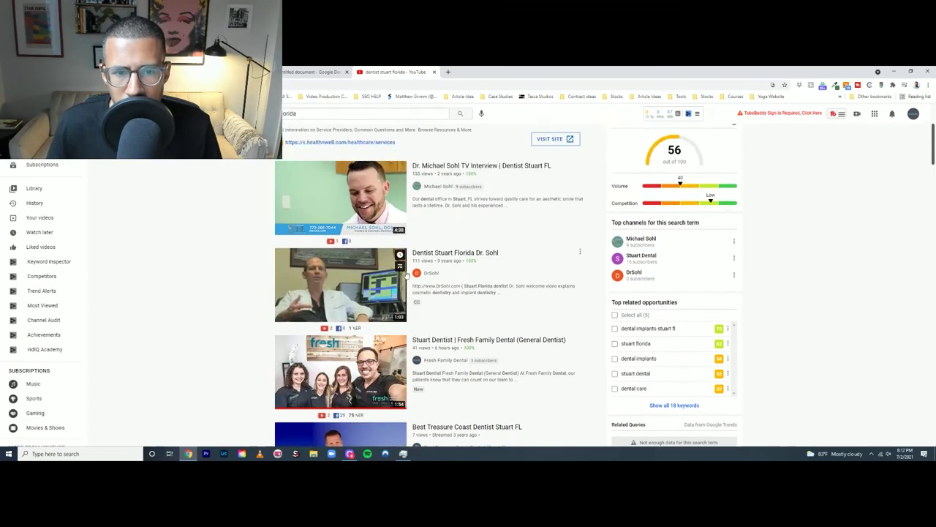
pyautogui.scroll(3, 380, 285)
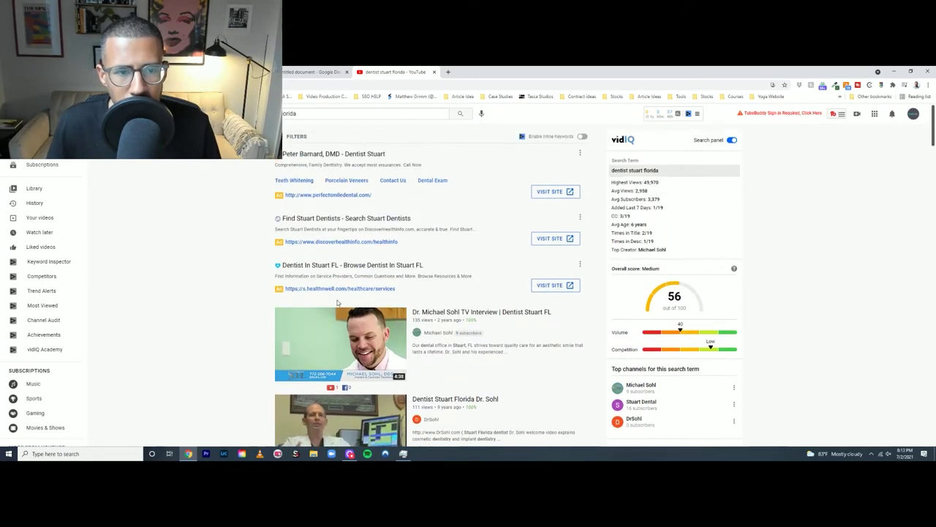
pyautogui.scroll(-3, 338, 303)
pyautogui.scroll(2, 665, 400)
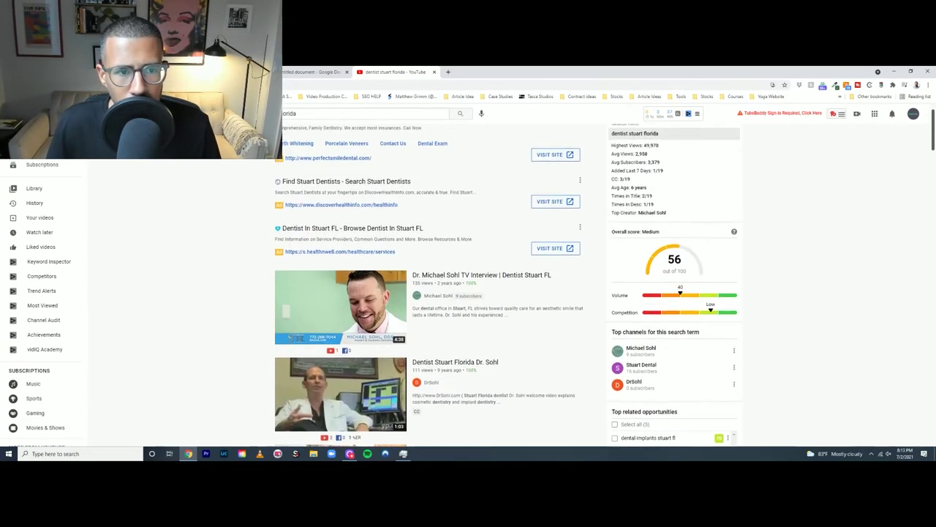
pyautogui.scroll(-1, 253, 196)
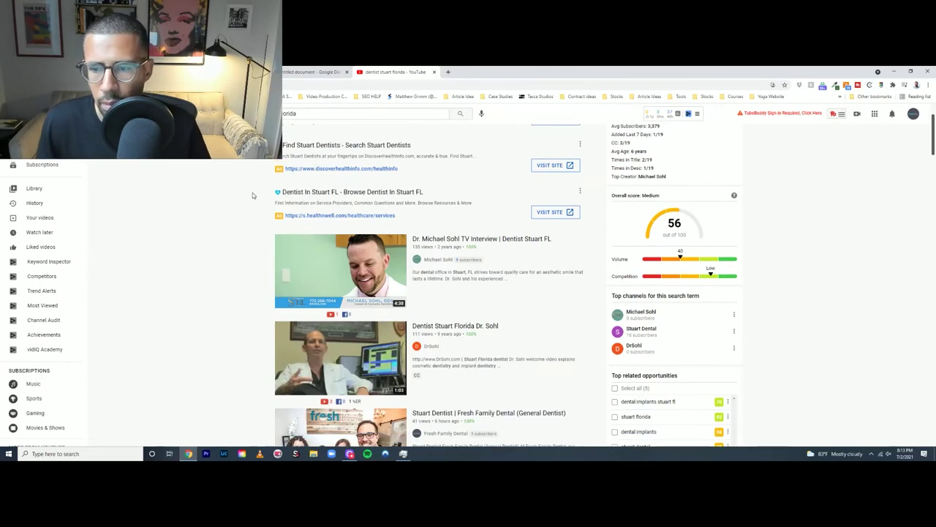
pyautogui.scroll(-2, 453, 331)
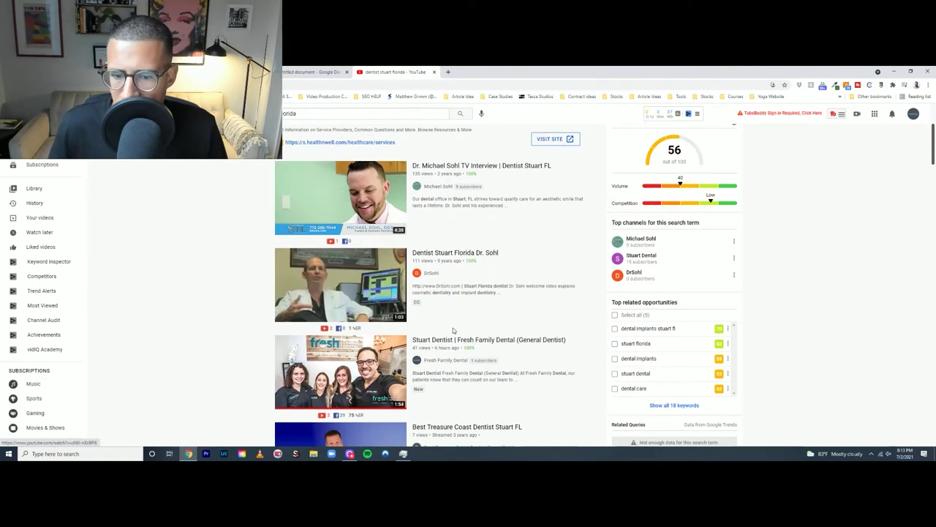
pyautogui.moveTo(409, 338)
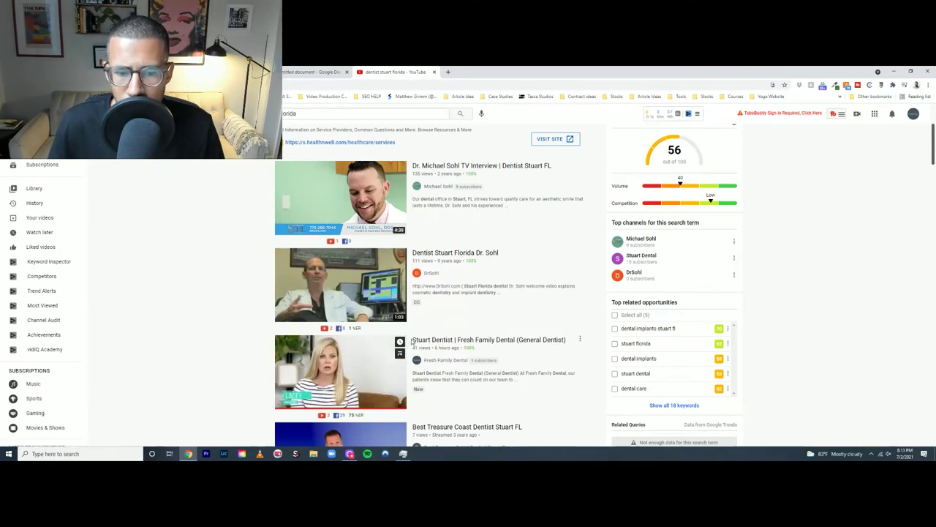
pyautogui.scroll(-1, 411, 341)
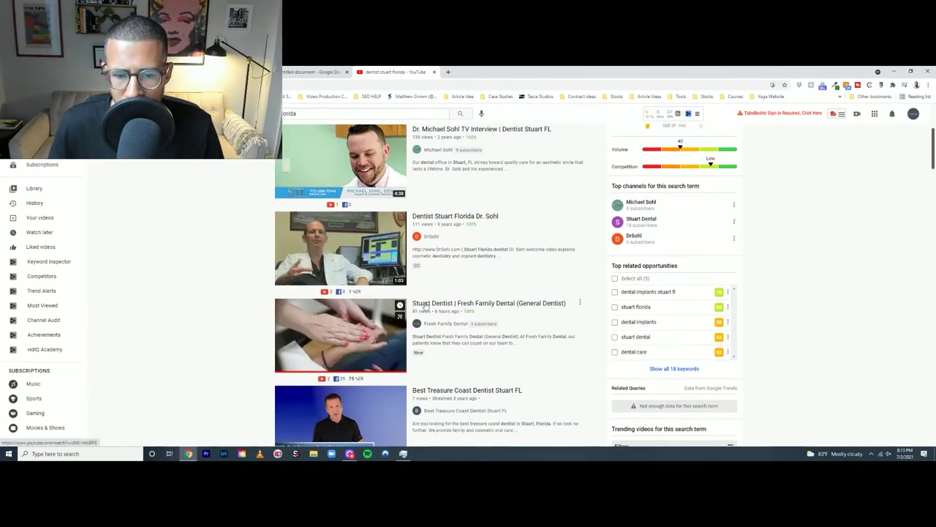
# Step: Open the Fresh Family Dental (General Dentist) video and view its vidIQ tag rankings
pyautogui.click(425, 306)
pyautogui.scroll(-3, 422, 281)
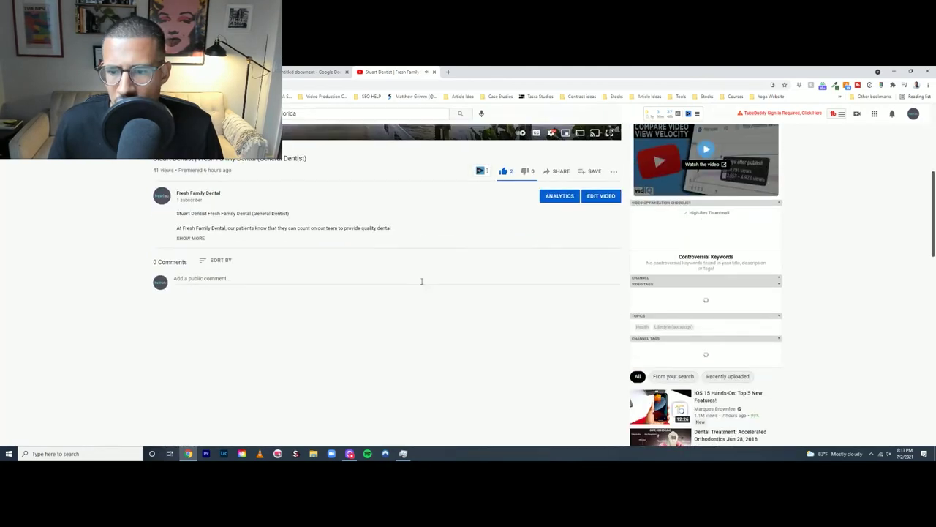
pyautogui.scroll(-3, 421, 281)
pyautogui.scroll(2, 422, 281)
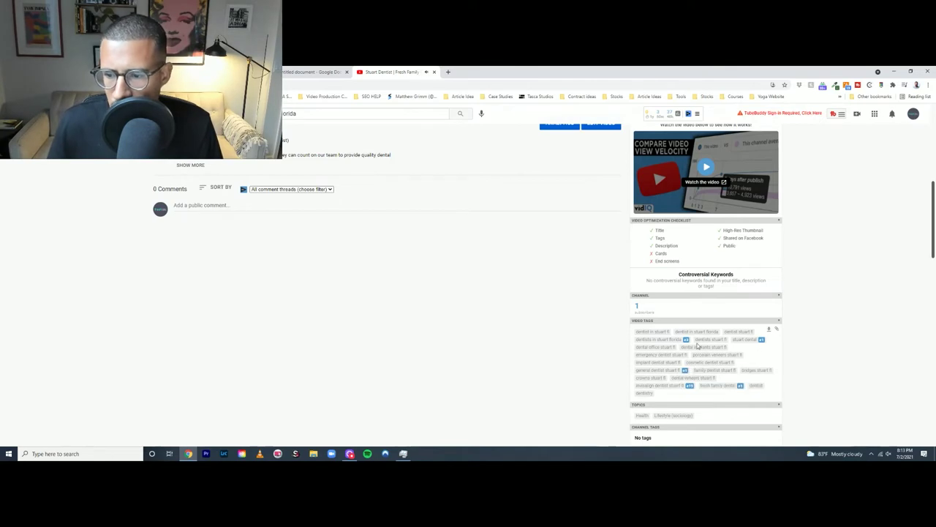
pyautogui.scroll(1, 571, 341)
pyautogui.scroll(-1, 679, 387)
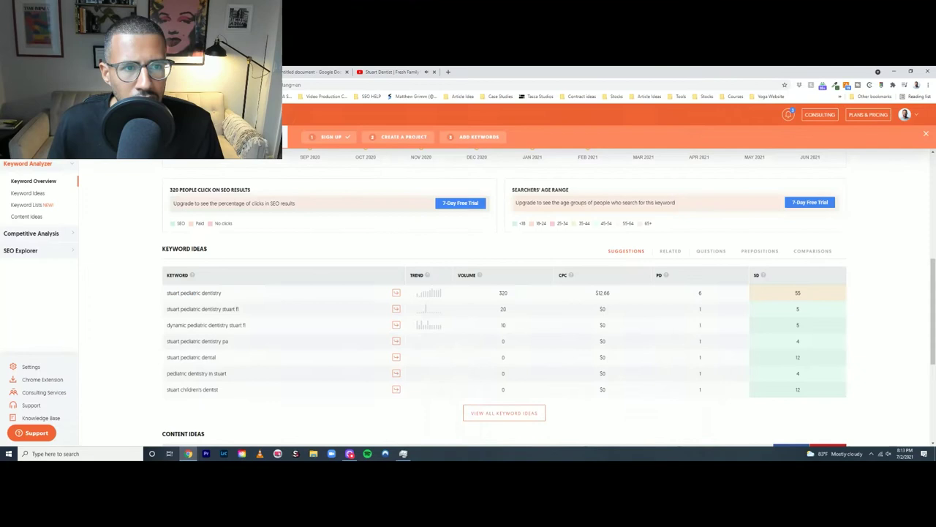
# Step: Scroll Ubersuggest's 'stuart pediatric dentistry' overview to its Keyword Ideas table
pyautogui.scroll(1, 197, 209)
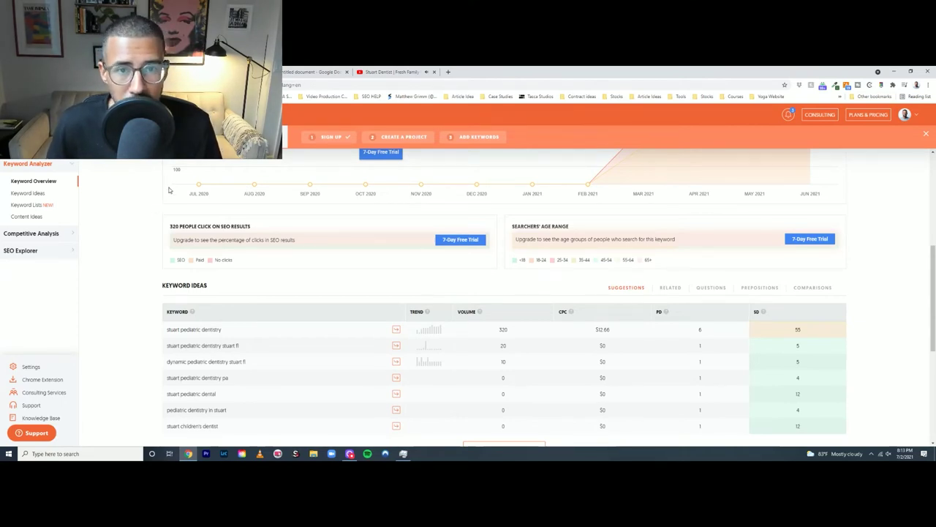
# Step: Go back to the Stuart Dentist watch page with the playing video player in view
pyautogui.click(393, 71)
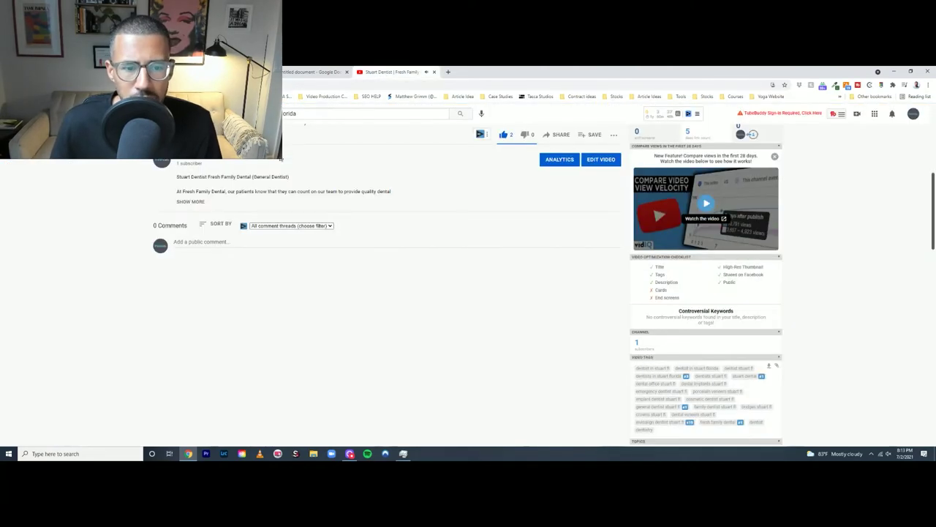
pyautogui.scroll(3, 388, 276)
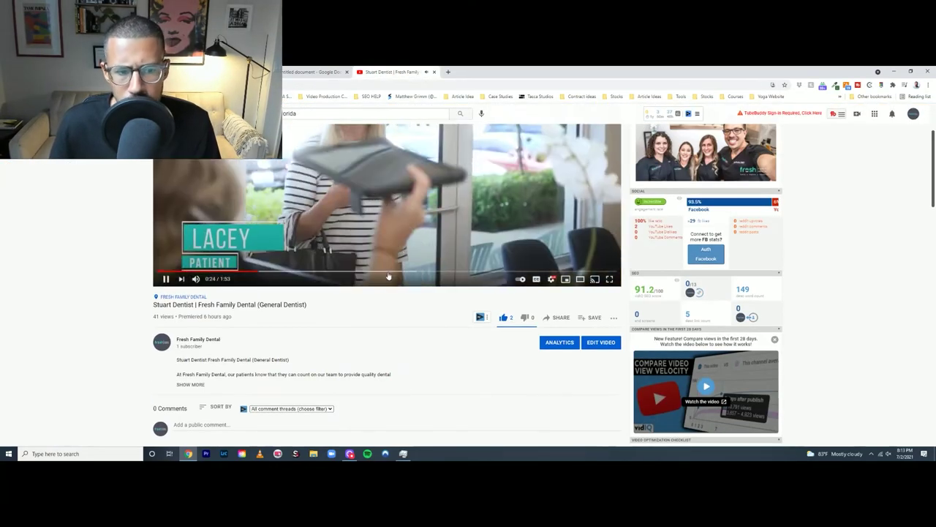
pyautogui.scroll(-2, 578, 322)
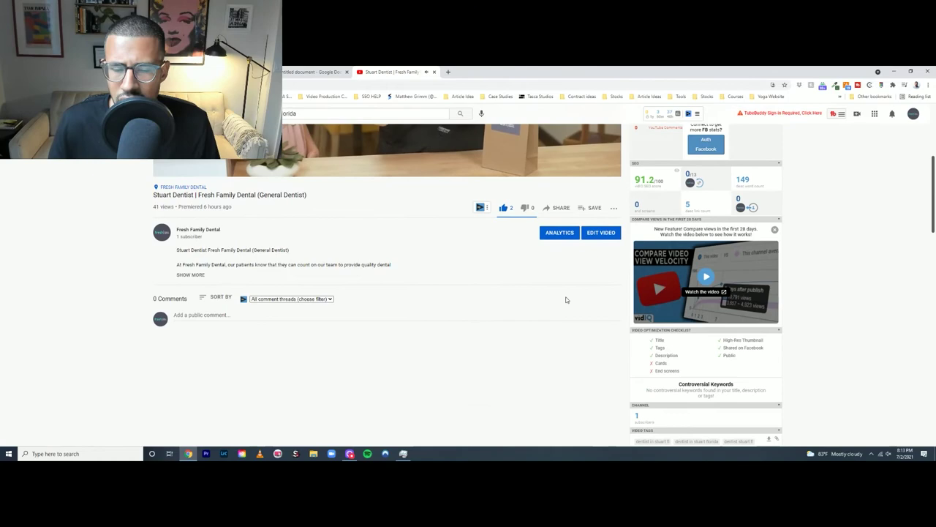
pyautogui.scroll(3, 566, 299)
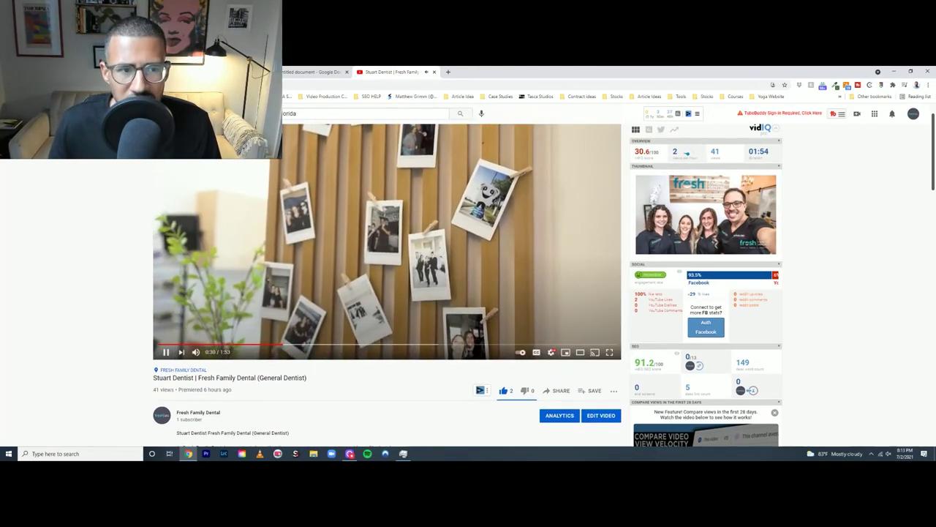
pyautogui.scroll(1, 528, 271)
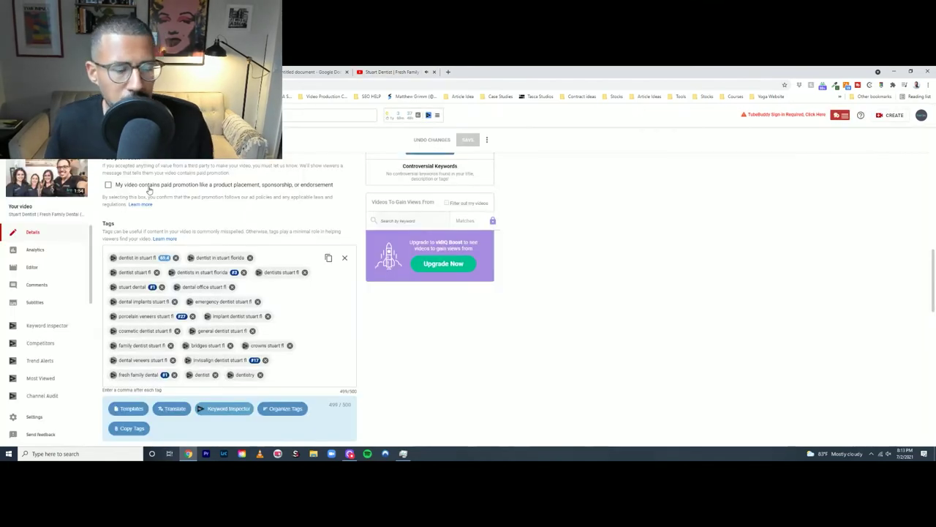
pyautogui.moveTo(183, 272); pyautogui.dragTo(168, 273)
pyautogui.scroll(-2, 183, 264)
pyautogui.scroll(3, 198, 247)
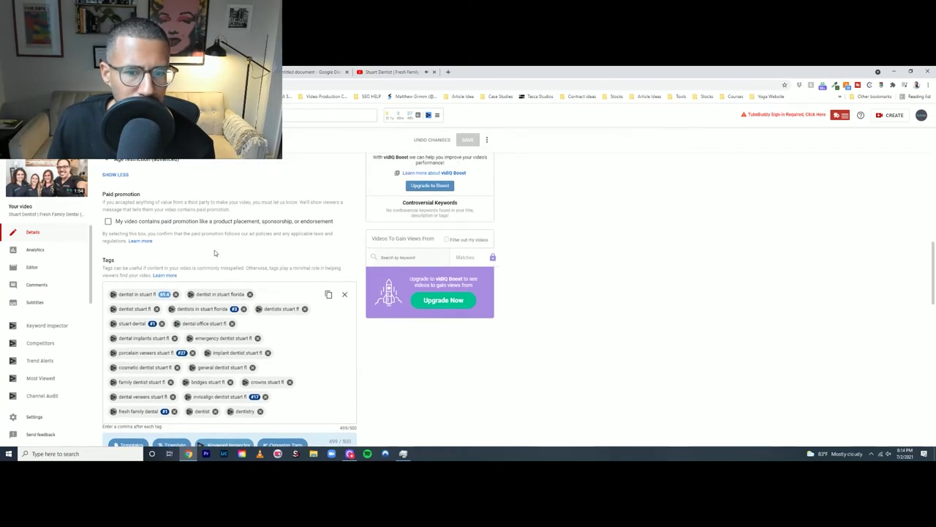
pyautogui.scroll(2, 215, 253)
pyautogui.scroll(1, 125, 242)
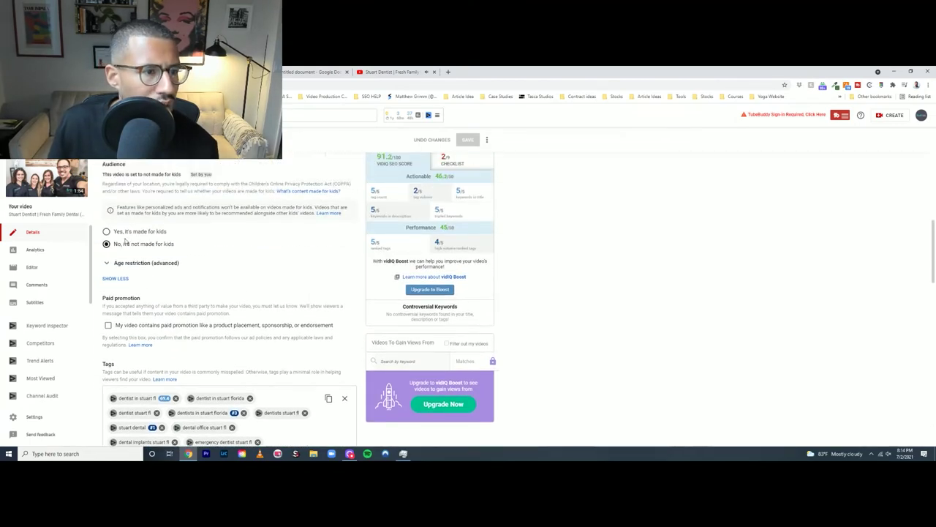
pyautogui.scroll(8, 128, 240)
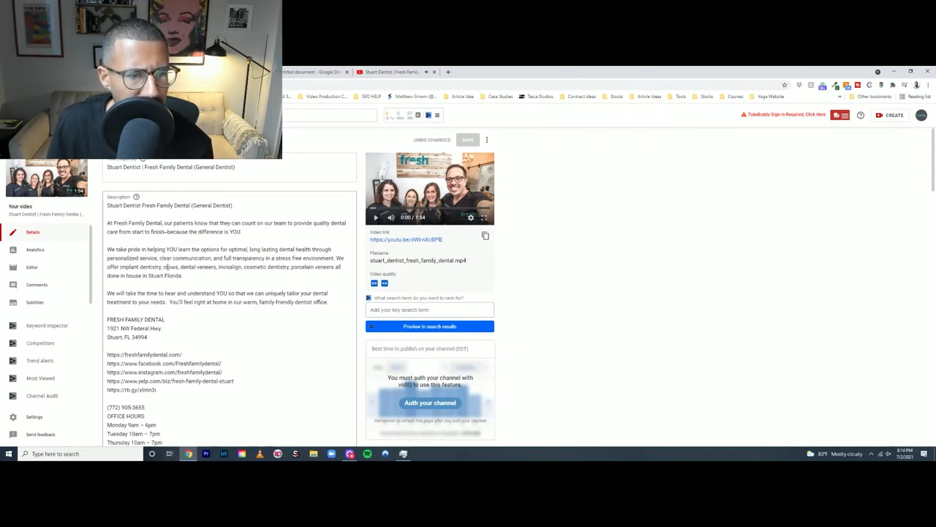
pyautogui.moveTo(119, 267); pyautogui.dragTo(183, 275)
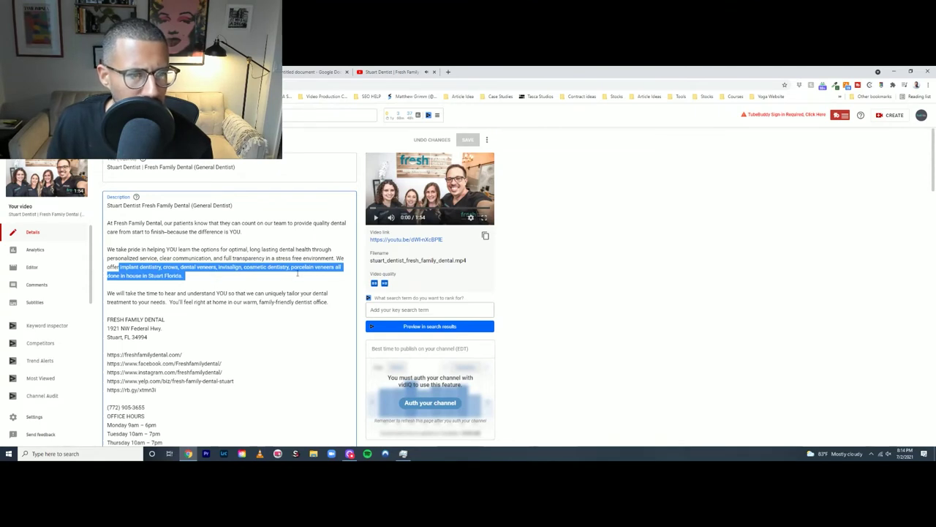
pyautogui.scroll(-1, 297, 273)
pyautogui.click(157, 301)
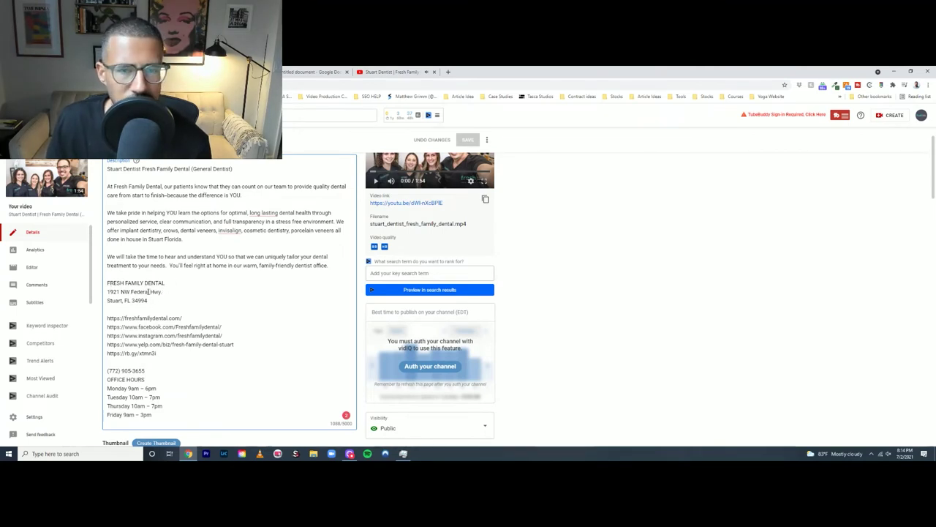
pyautogui.scroll(-1, 249, 304)
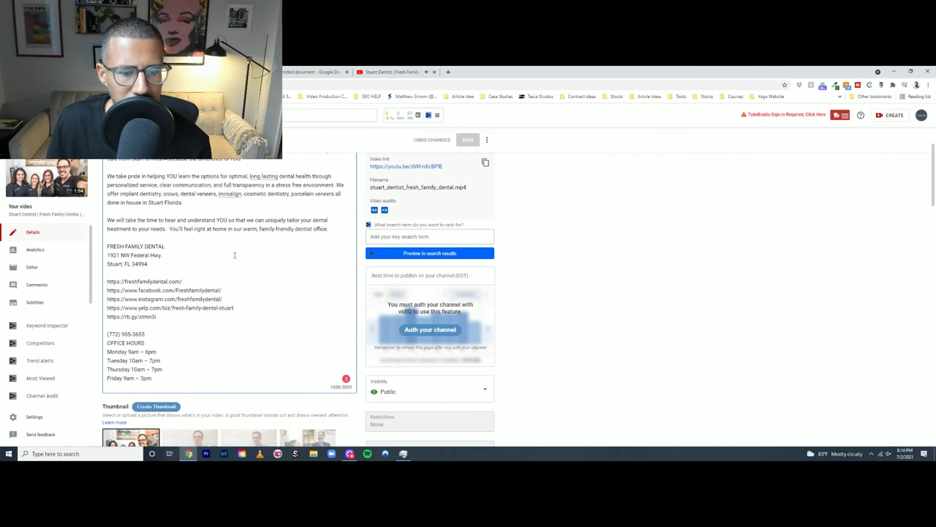
pyautogui.press('BackSpace')
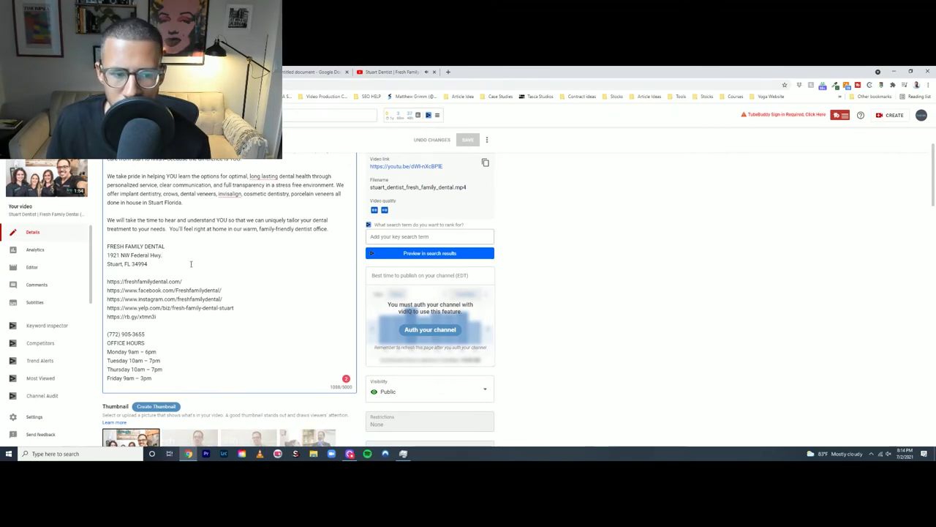
pyautogui.write('.')
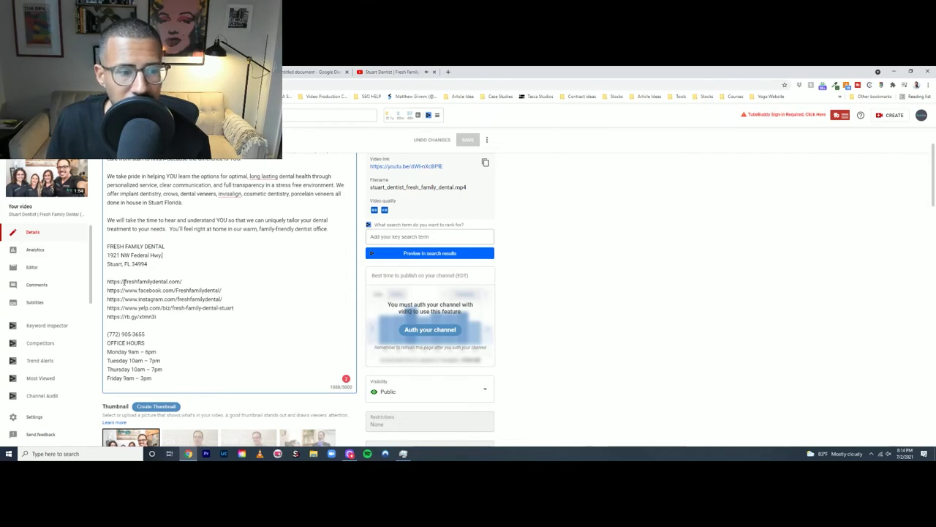
pyautogui.hotkey('ctrl', 'shift', 'Home')
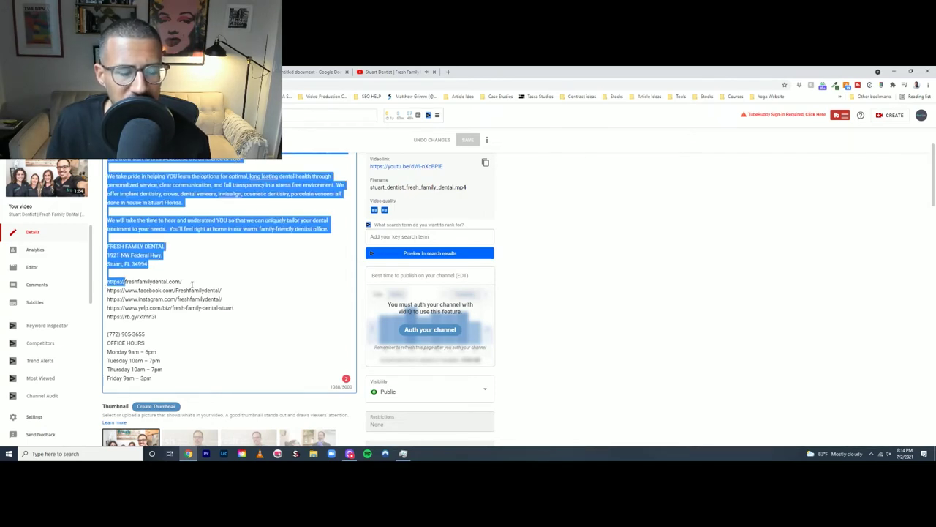
pyautogui.click(125, 281)
pyautogui.hotkey('alt', 'Left')
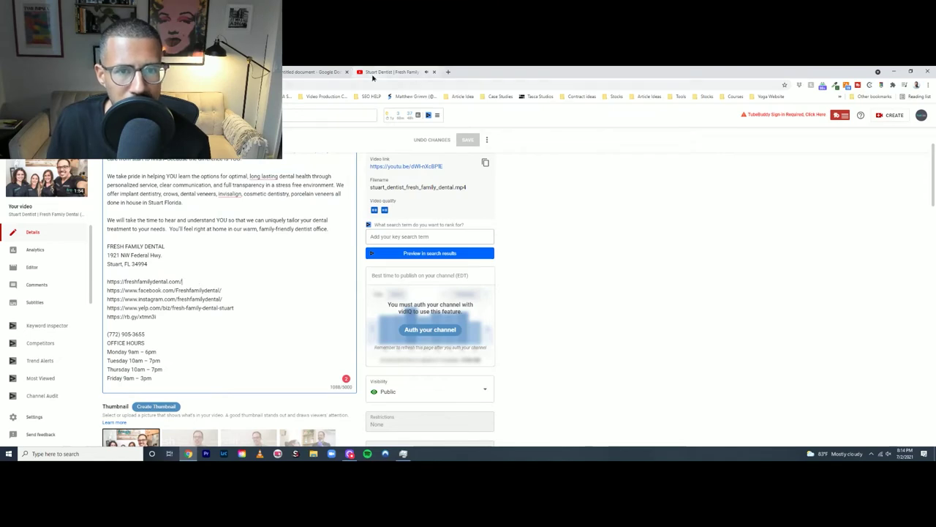
# Step: Expand the video's published description and scroll through its links and office hours
pyautogui.scroll(-5, 260, 256)
pyautogui.click(191, 239)
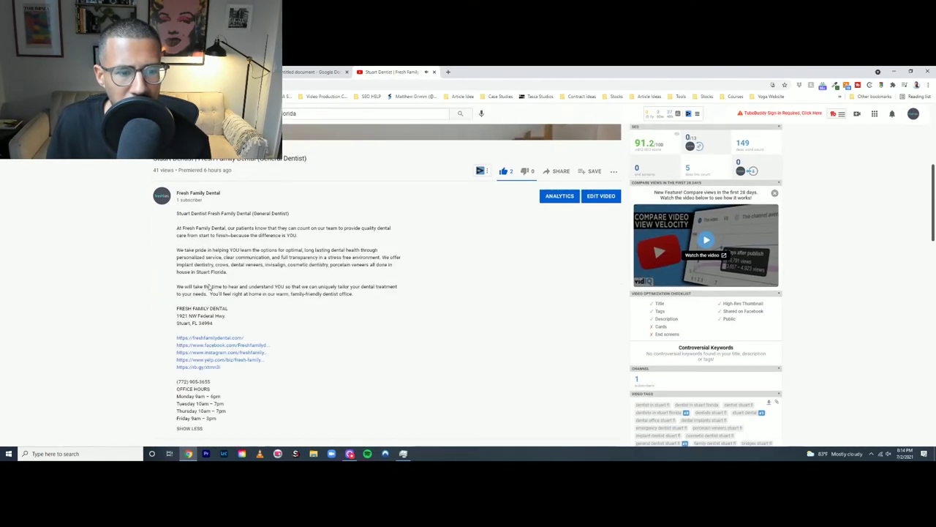
pyautogui.scroll(-1, 188, 306)
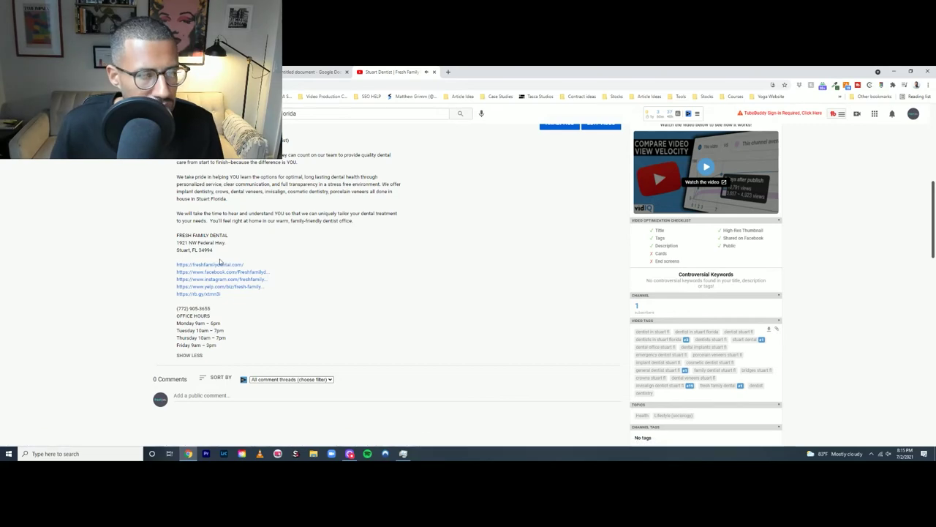
pyautogui.scroll(5, 228, 263)
pyautogui.click(602, 268)
pyautogui.scroll(-3, 207, 289)
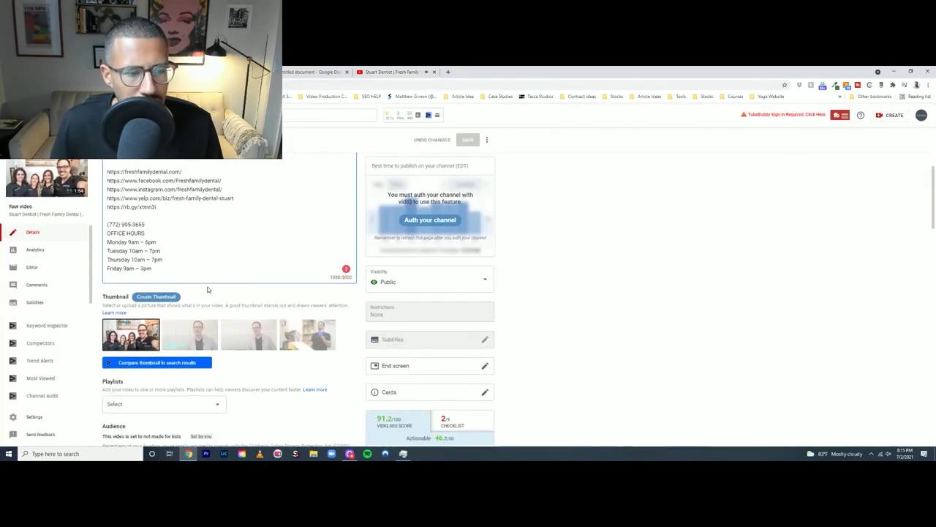
pyautogui.scroll(-1, 183, 240)
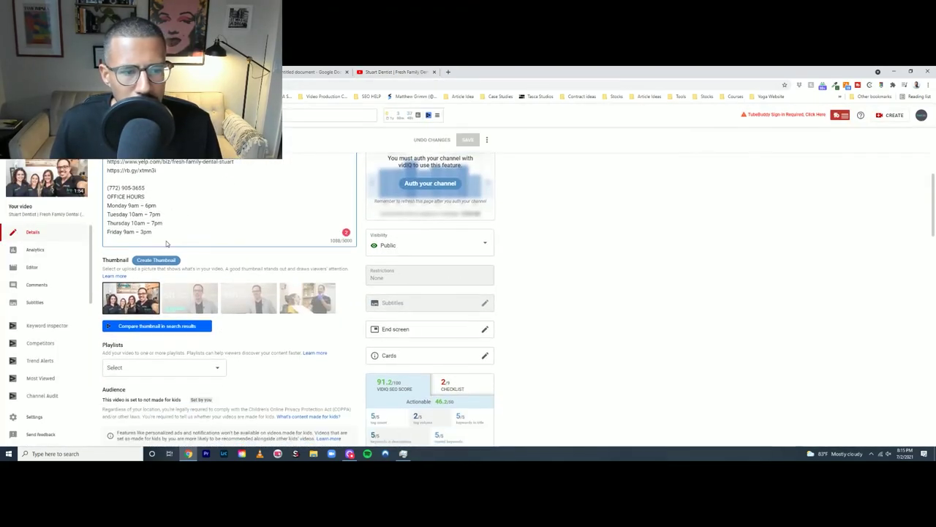
pyautogui.scroll(1, 166, 240)
pyautogui.scroll(5, 146, 245)
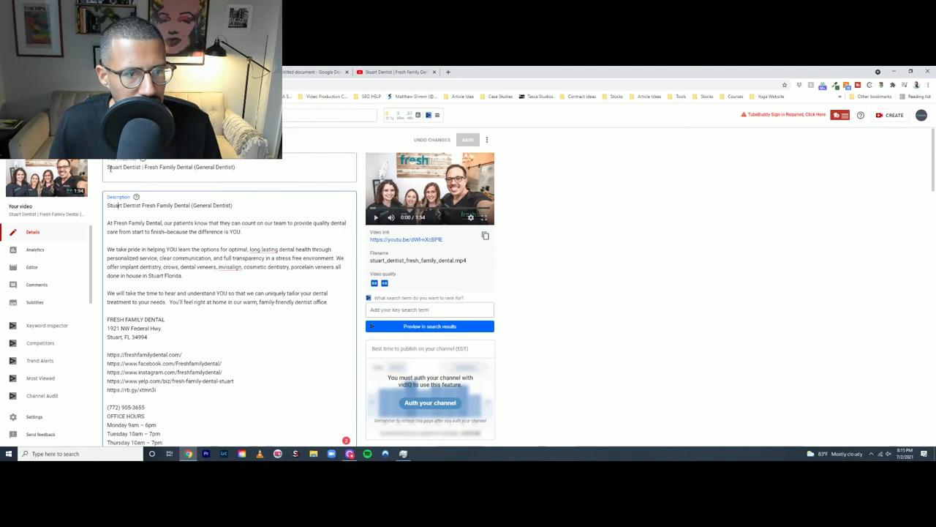
pyautogui.click(117, 206)
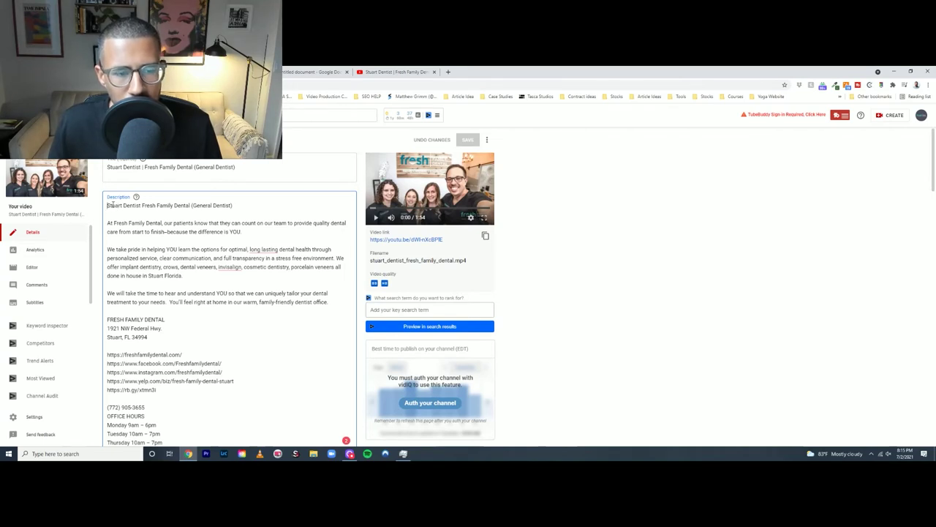
pyautogui.press('Home')
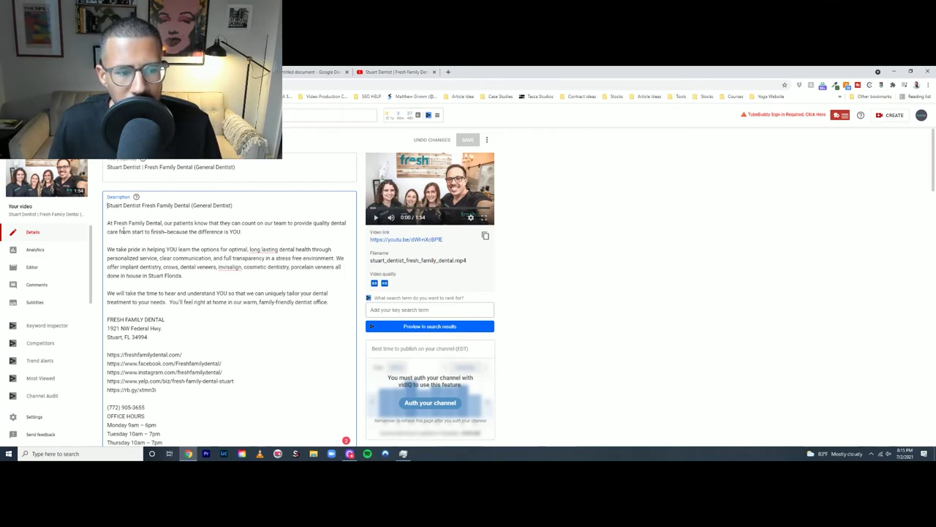
pyautogui.scroll(-1, 175, 223)
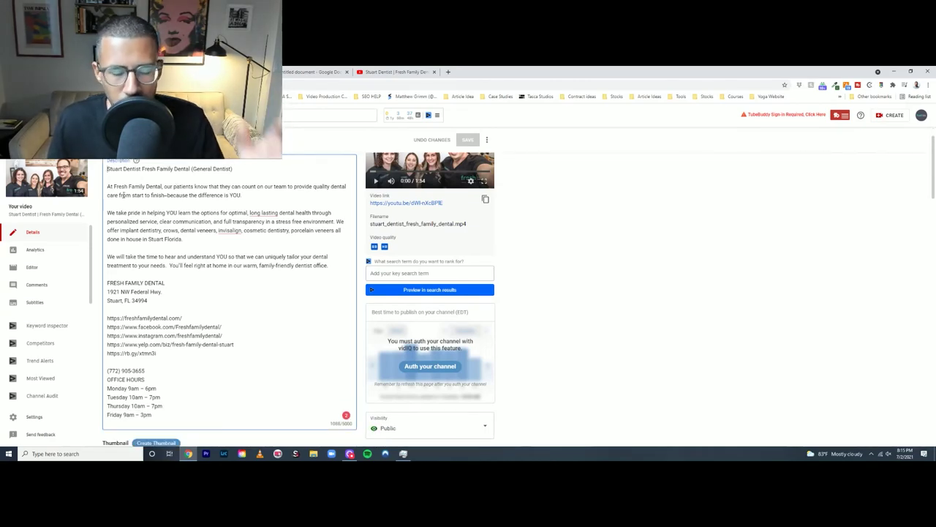
pyautogui.scroll(-12, 123, 195)
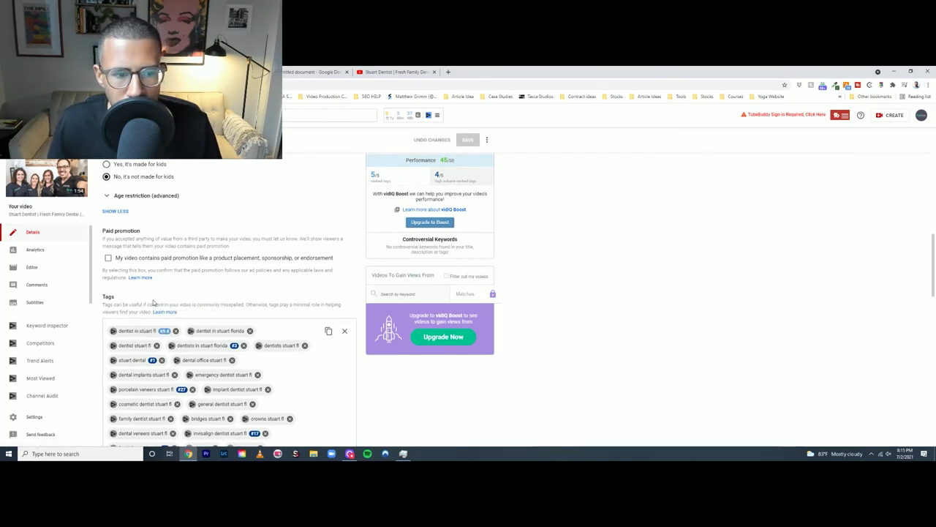
# Step: Remove the 'bridges stuart fl' tag and check stats for 'cosmetic dentist stuart fl', leaving tags at 479/500
pyautogui.scroll(-3, 152, 304)
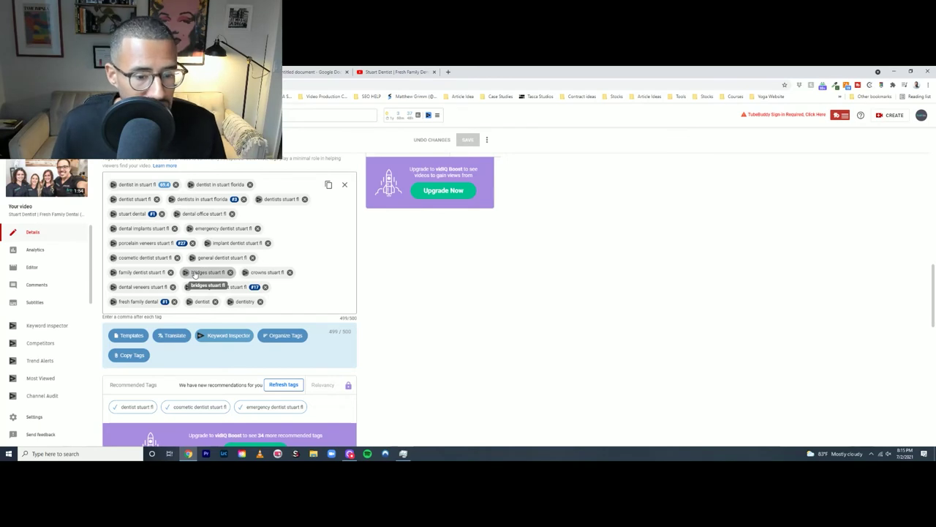
pyautogui.scroll(-1, 196, 274)
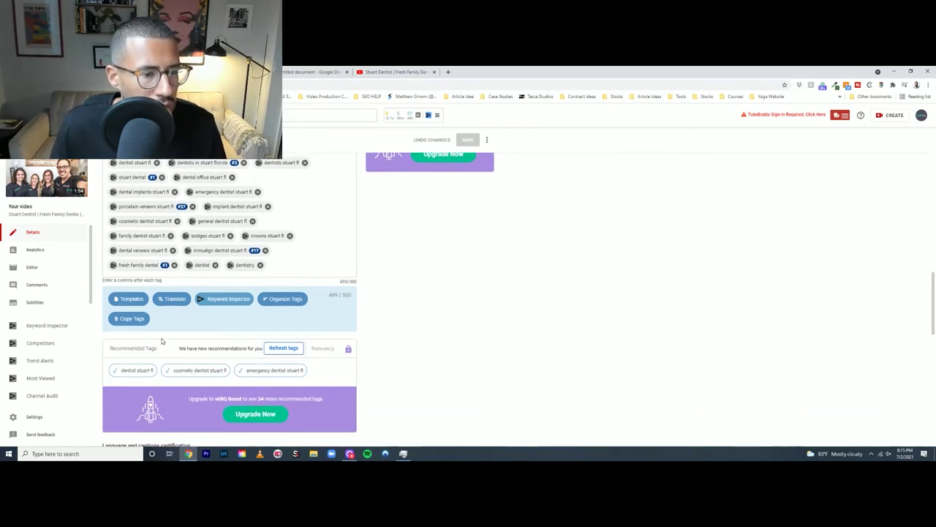
pyautogui.scroll(1, 162, 340)
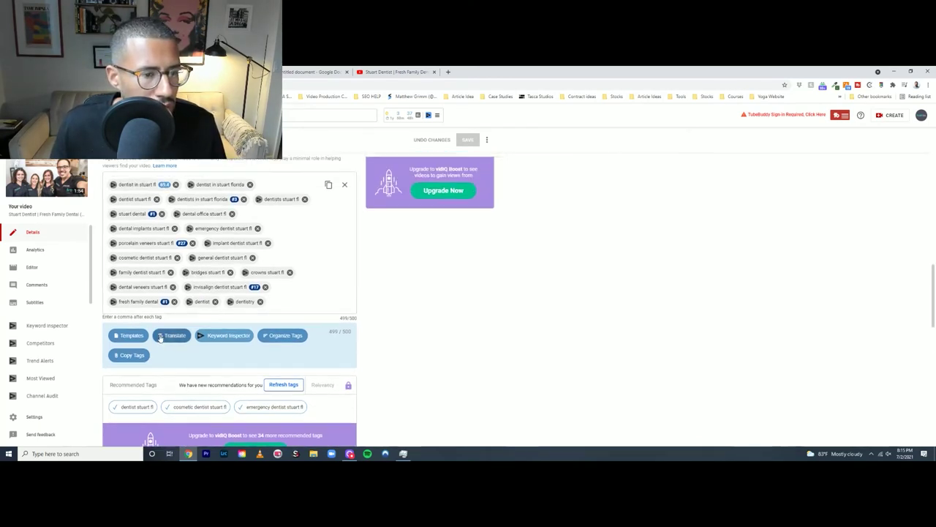
pyautogui.click(230, 272)
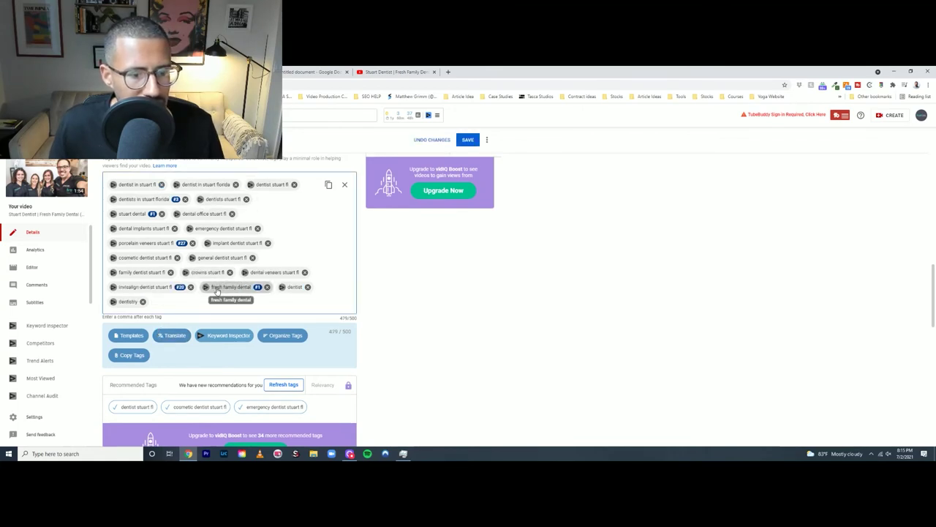
pyautogui.click(192, 407)
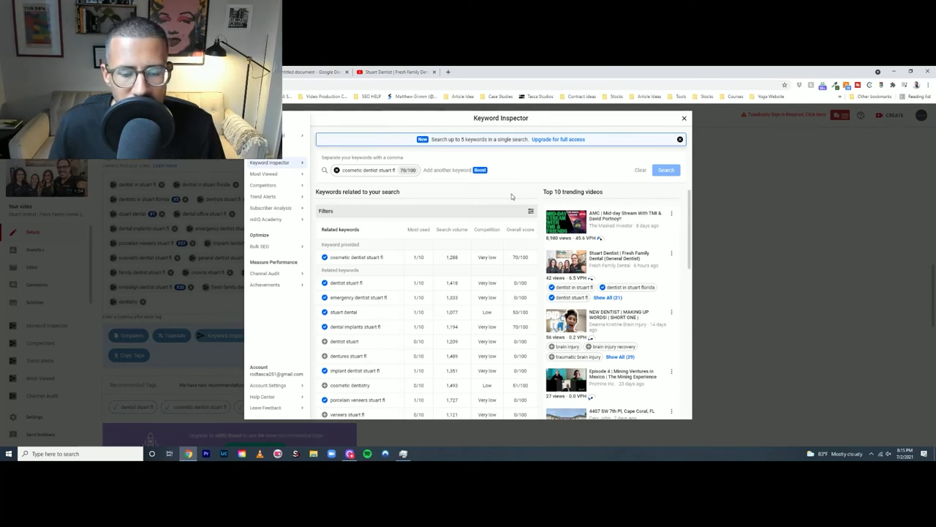
pyautogui.click(684, 117)
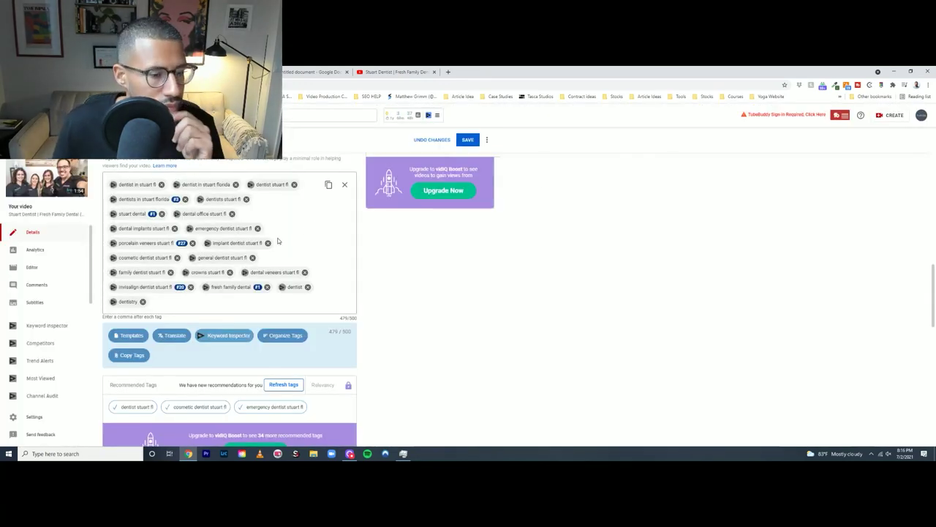
pyautogui.scroll(-1, 269, 239)
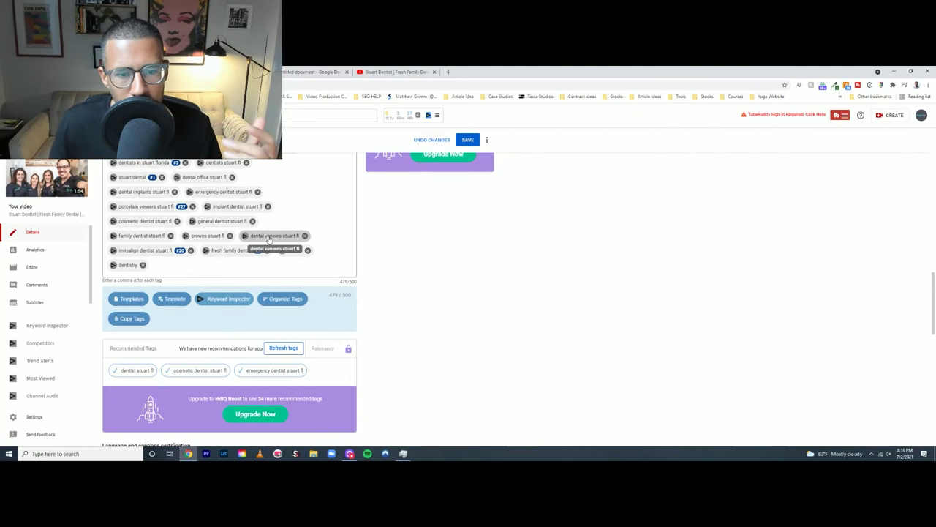
pyautogui.scroll(-3, 265, 235)
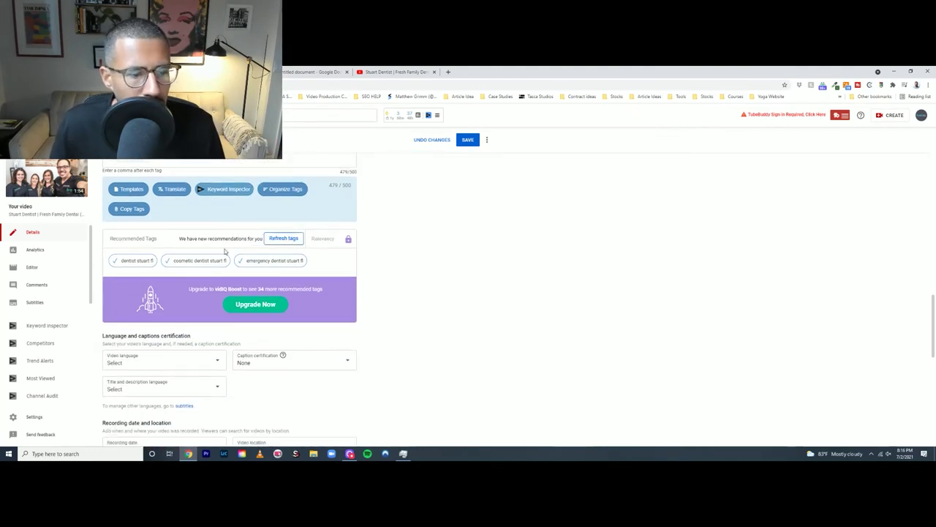
pyautogui.scroll(-3, 259, 234)
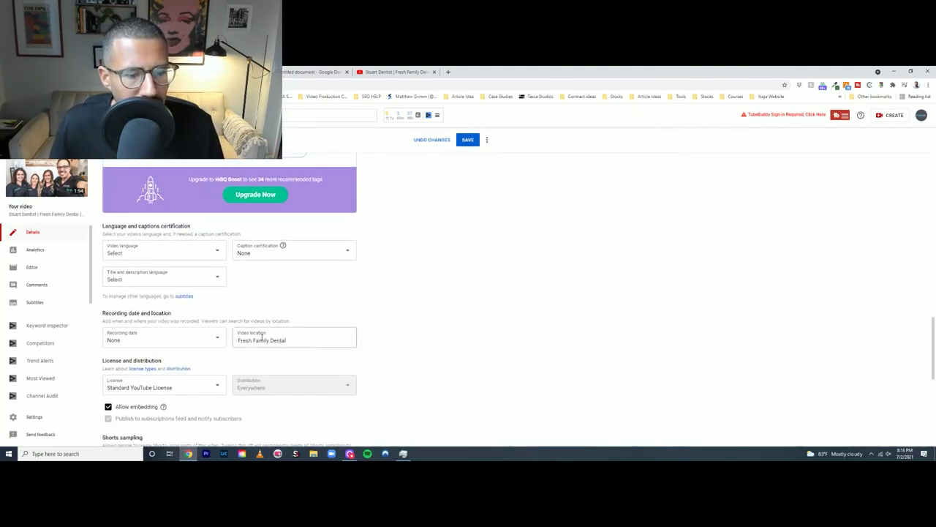
# Step: Keep Fresh Family Dental as the video location, then view the public watch page
pyautogui.click(282, 341)
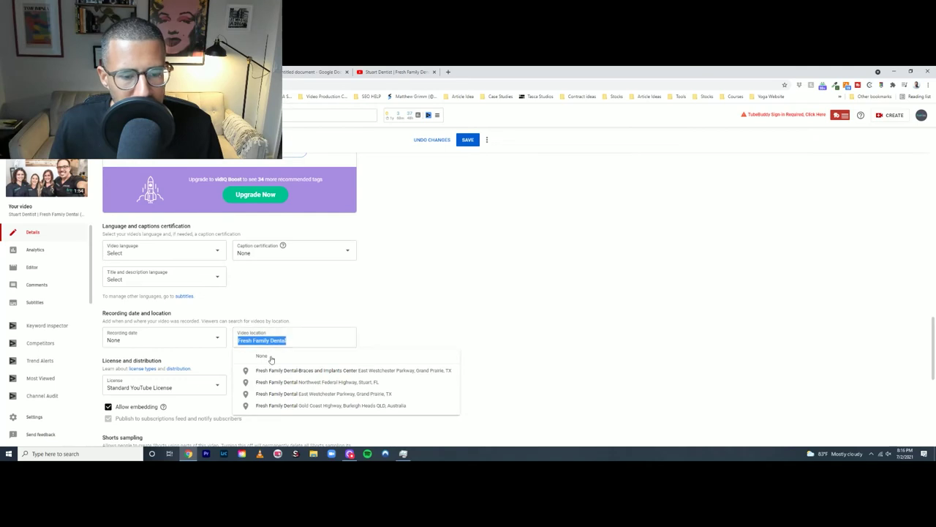
pyautogui.click(456, 299)
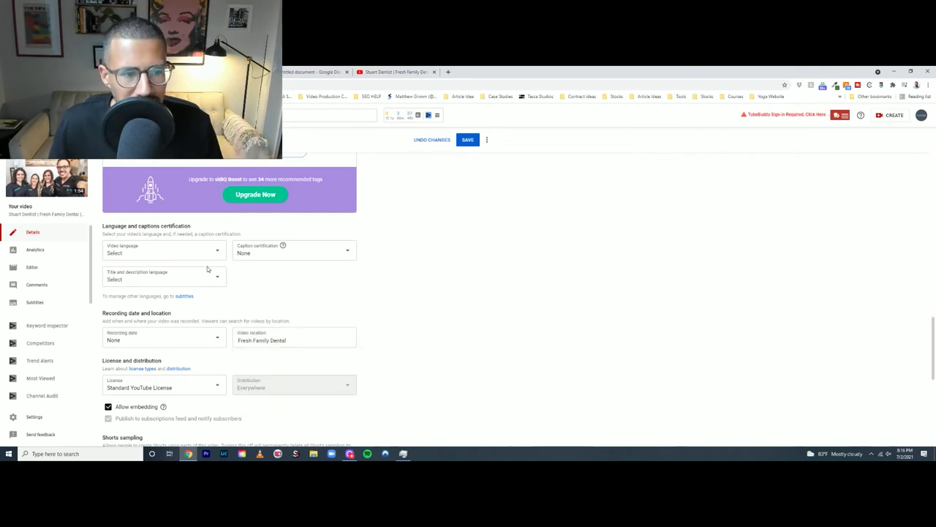
pyautogui.scroll(-4, 194, 289)
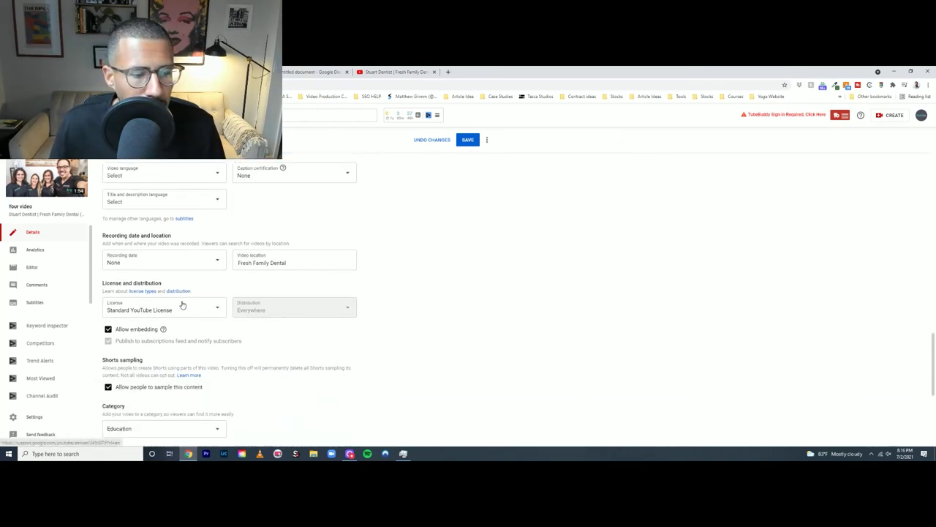
pyautogui.scroll(-3, 117, 289)
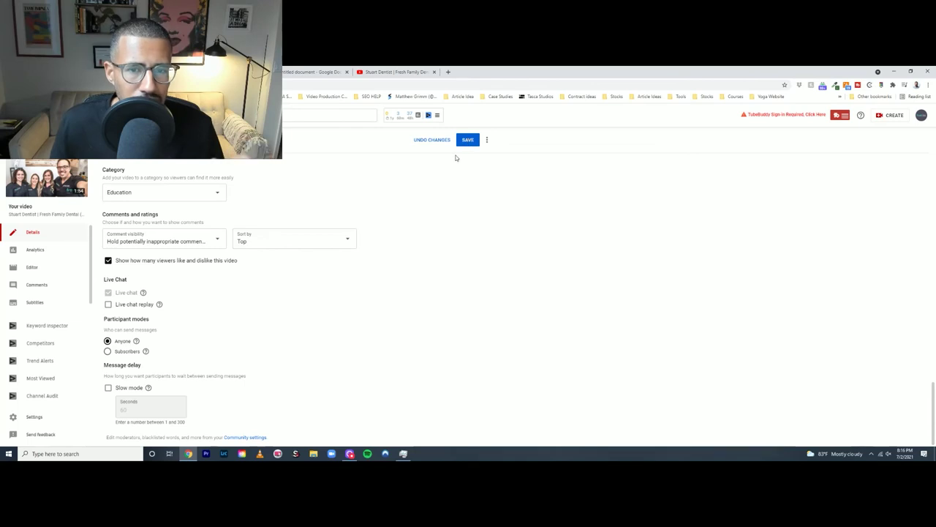
pyautogui.scroll(2, 397, 163)
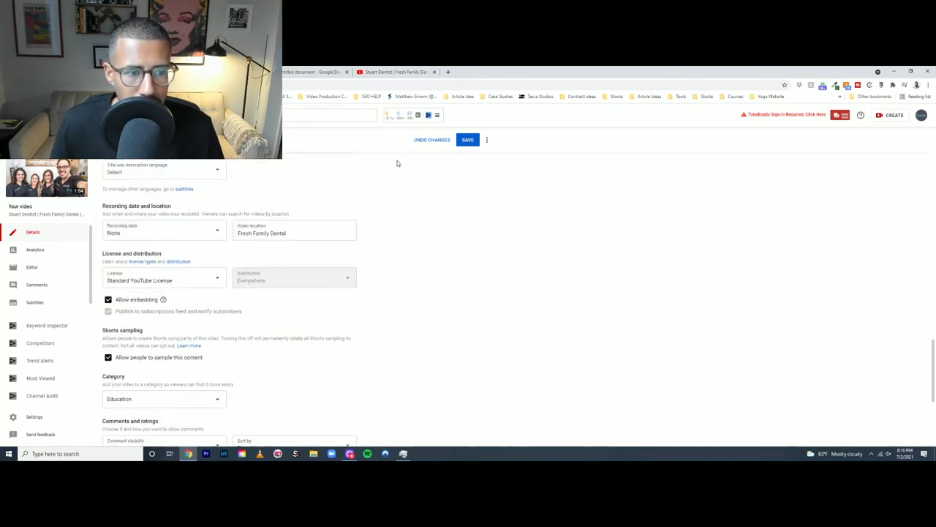
pyautogui.scroll(3, 398, 163)
pyautogui.click(370, 72)
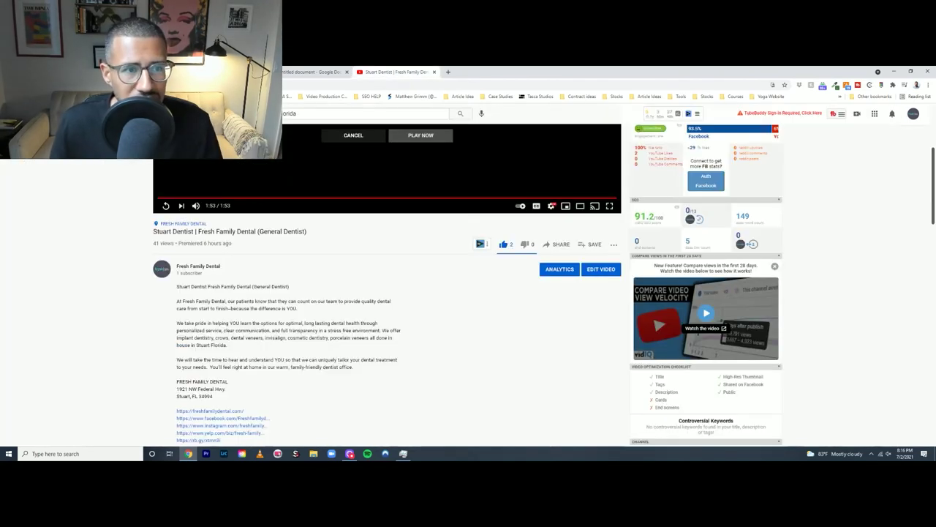
# Step: Load the Stuart Dentist video's watch link in three new browser tabs
pyautogui.click(447, 71)
pyautogui.hotkey('ctrl', 'v')
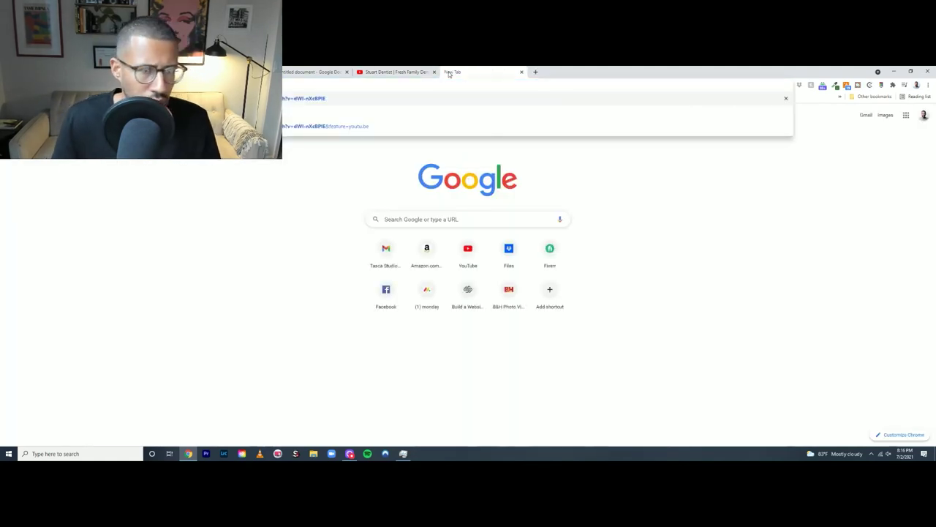
pyautogui.press('Return')
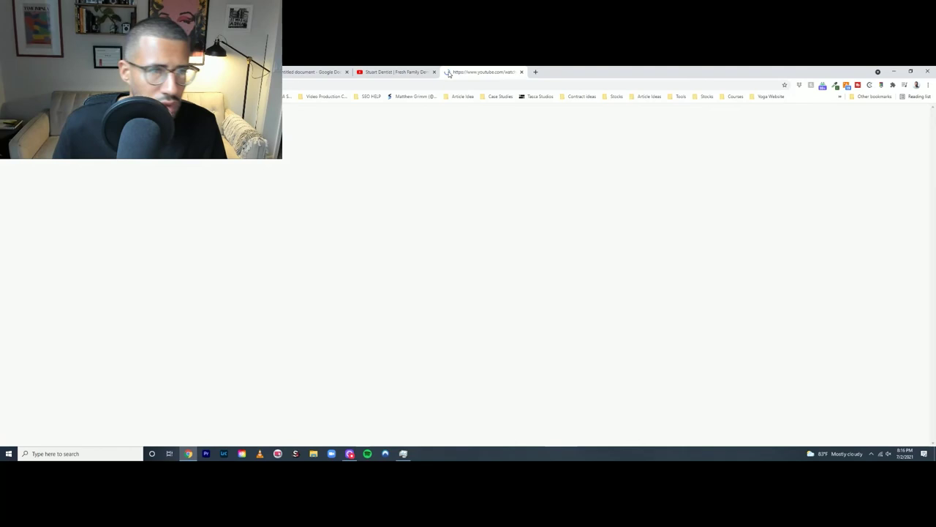
pyautogui.click(535, 71)
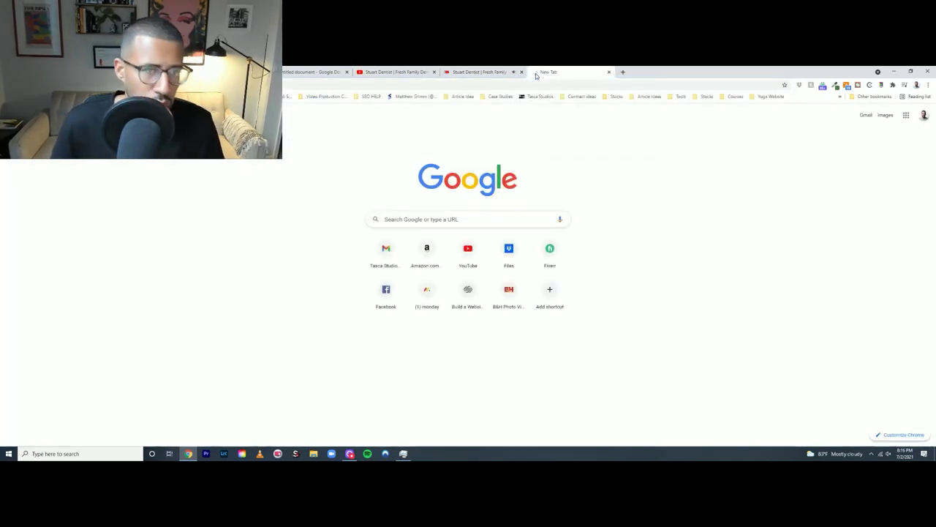
pyautogui.hotkey('ctrl', 'v')
pyautogui.press('Return')
pyautogui.click(623, 71)
pyautogui.click(612, 84)
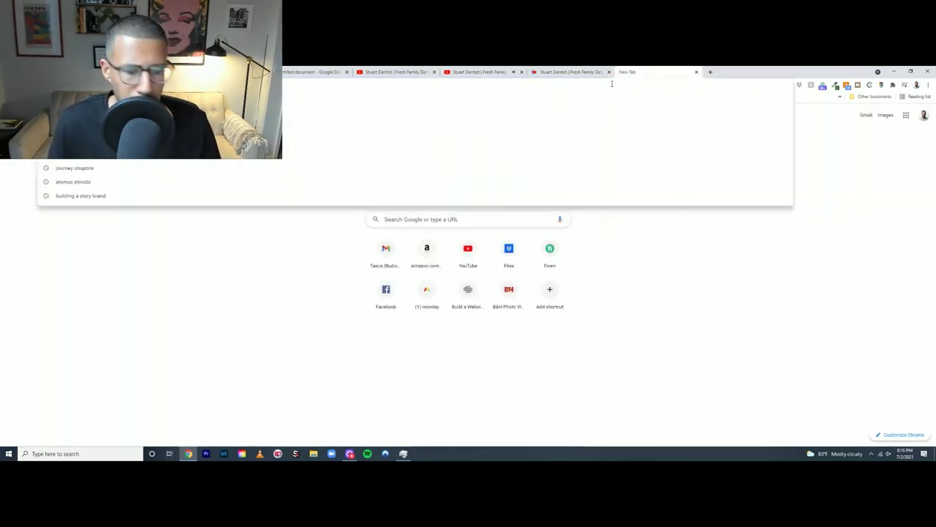
pyautogui.hotkey('ctrl', 'v')
pyautogui.press('Return')
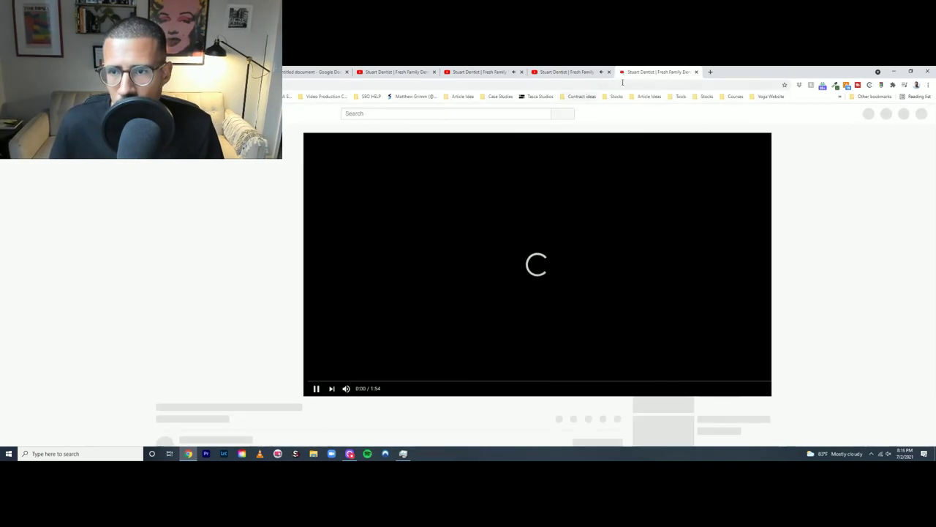
# Step: Load the same watch link in three more new tabs
pyautogui.click(710, 72)
pyautogui.click(705, 85)
pyautogui.hotkey('ctrl', 'v')
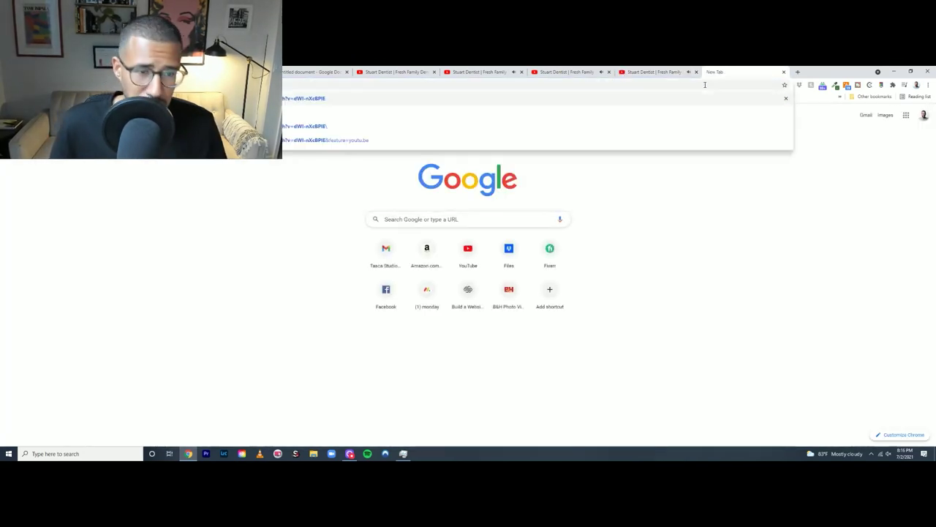
pyautogui.press('Return')
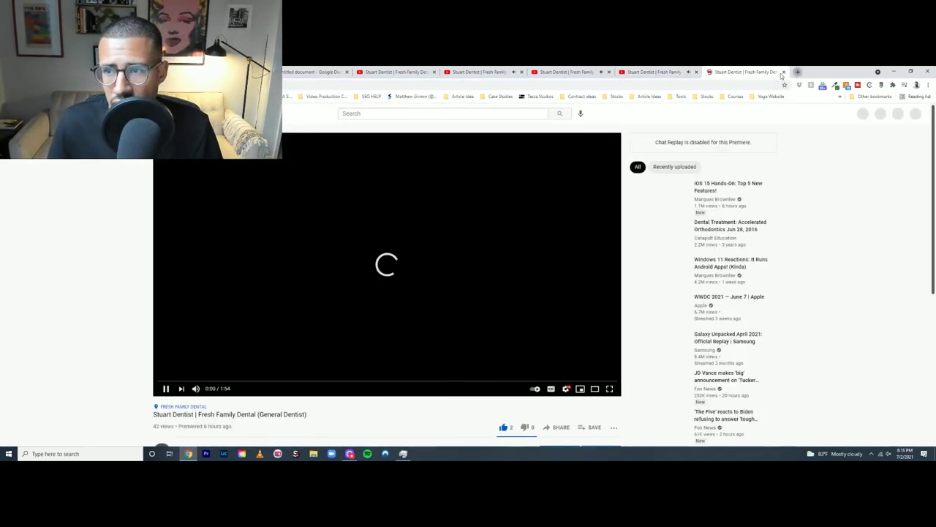
pyautogui.hotkey('ctrl', 't')
pyautogui.click(699, 86)
pyautogui.hotkey('ctrl', 'v')
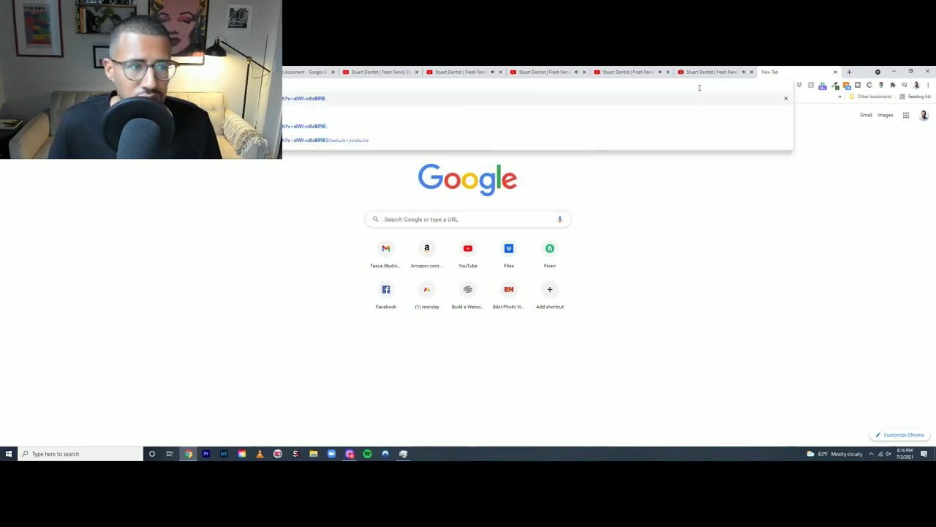
pyautogui.press('Return')
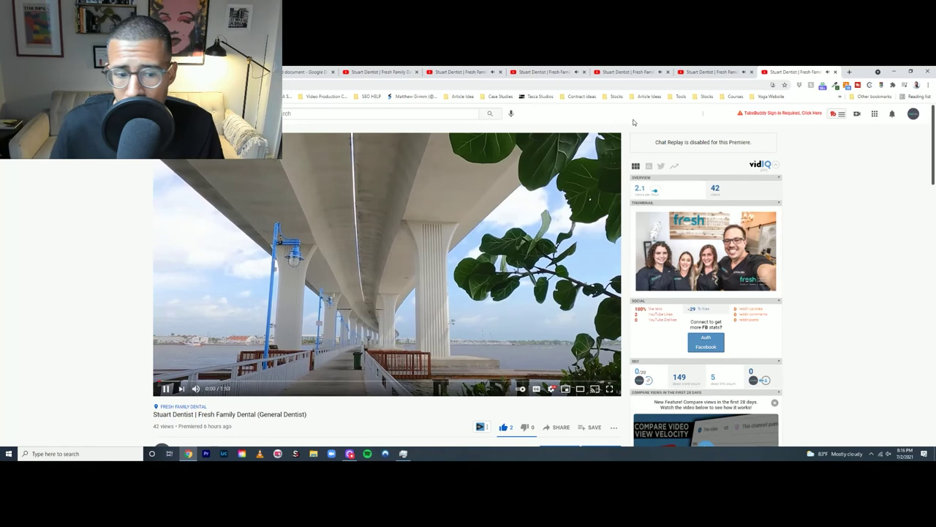
pyautogui.click(658, 84)
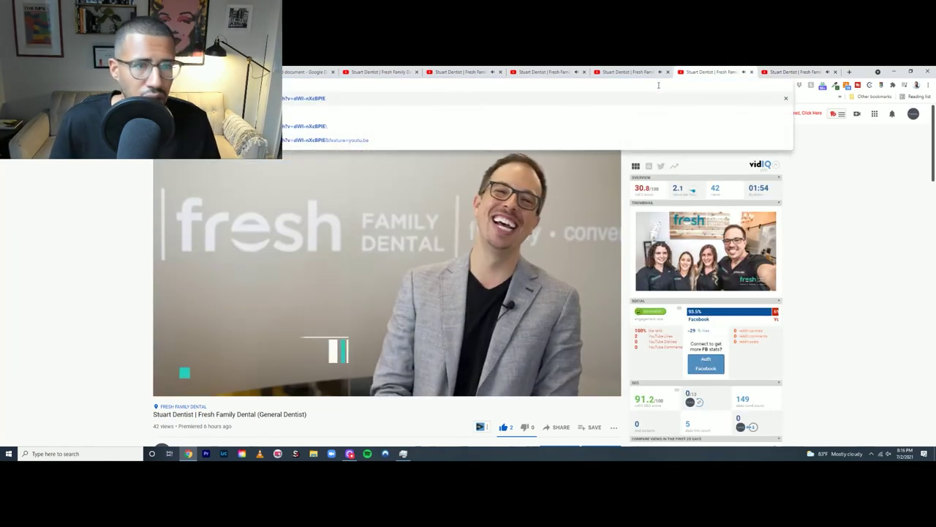
pyautogui.hotkey('ctrl', 't')
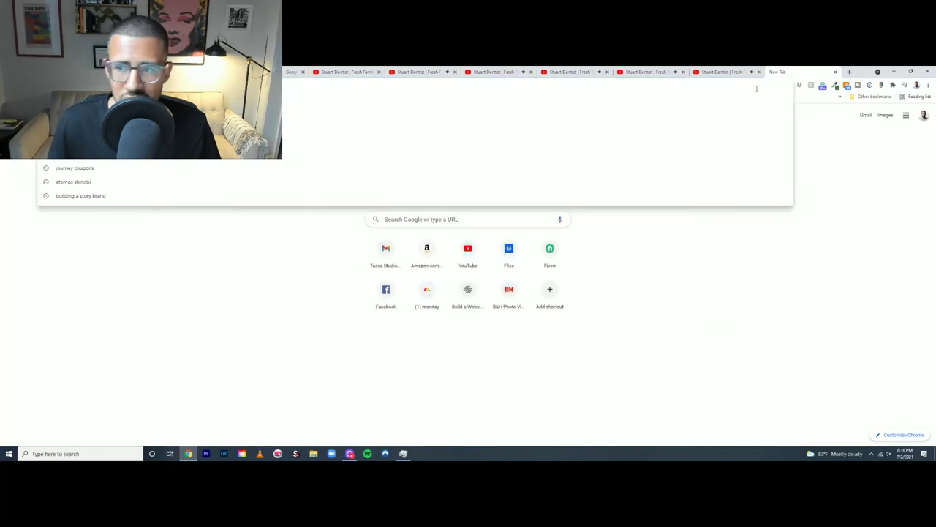
pyautogui.hotkey('ctrl', 'v')
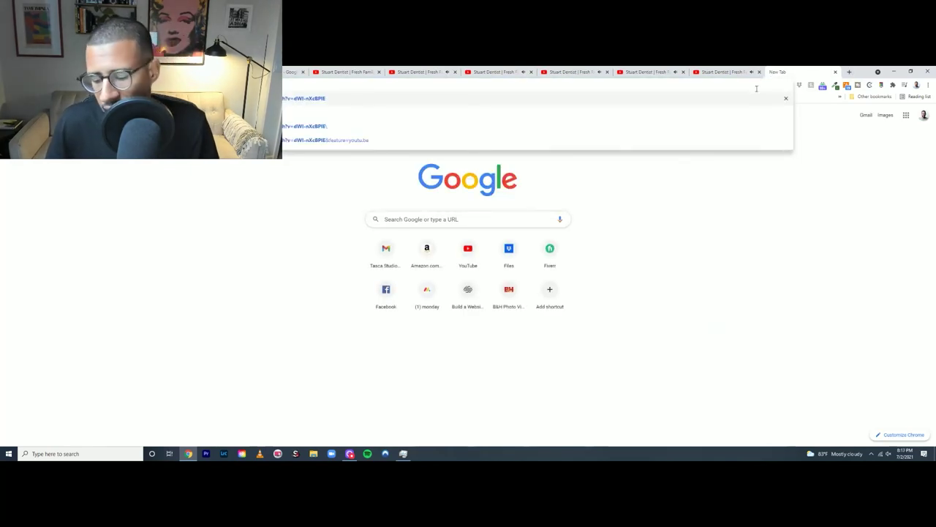
pyautogui.press('Return')
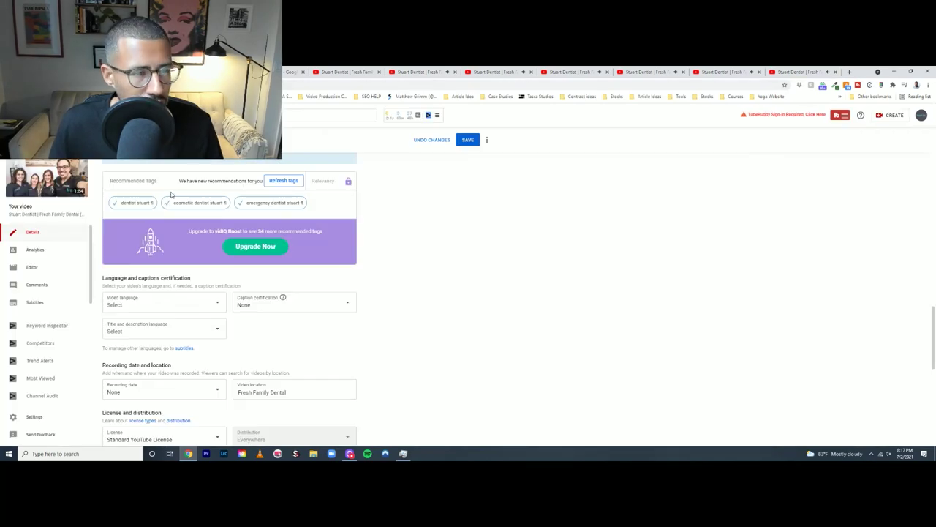
# Step: Discard the unsaved detail edits on the dental video and return to the Channel content video list
pyautogui.scroll(-3, 169, 190)
pyautogui.scroll(-5, 162, 175)
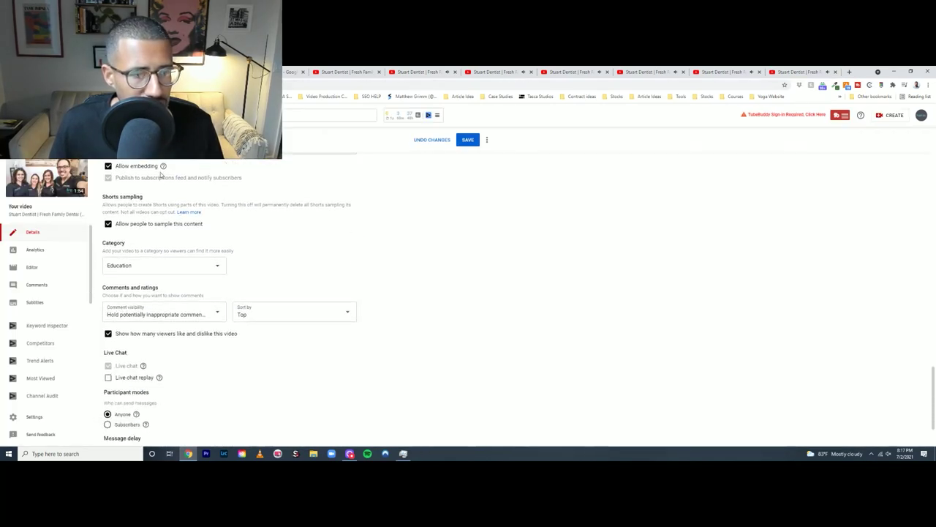
pyautogui.scroll(8, 162, 175)
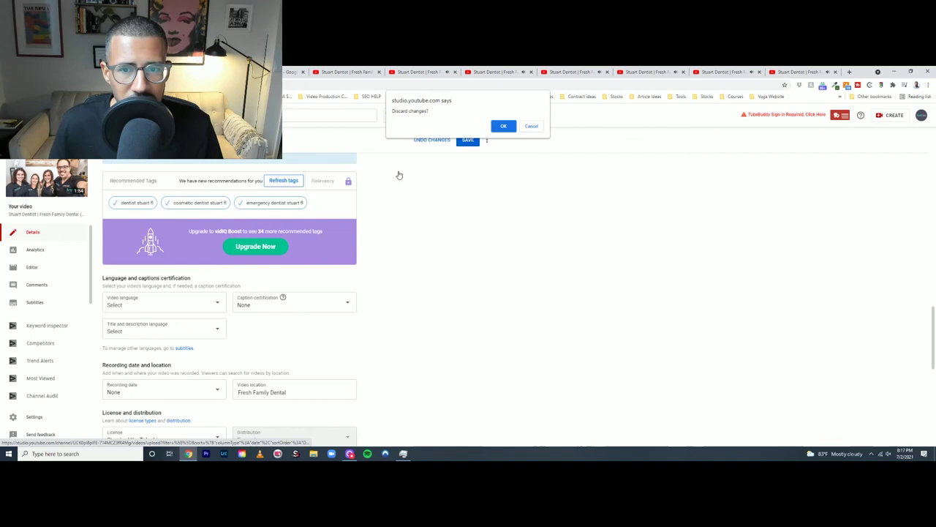
pyautogui.click(512, 128)
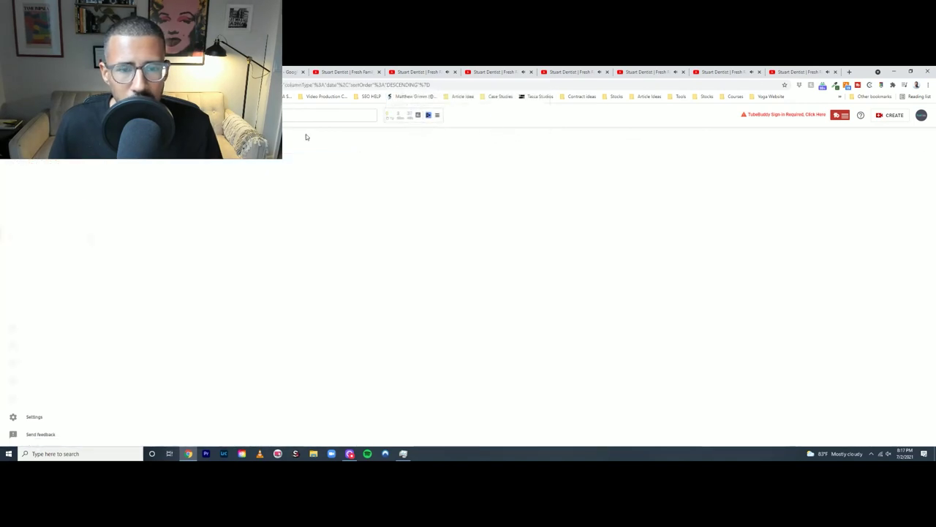